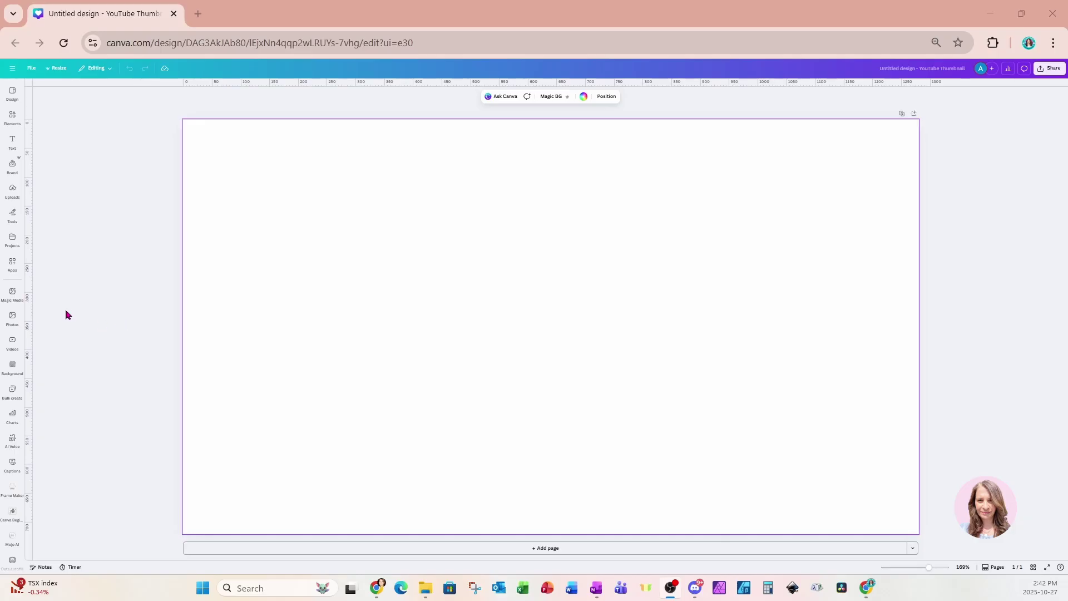
# Search the apps for TYPECRAFT and for WARP, and open the TypeCraft app.
pyautogui.click(12, 272)
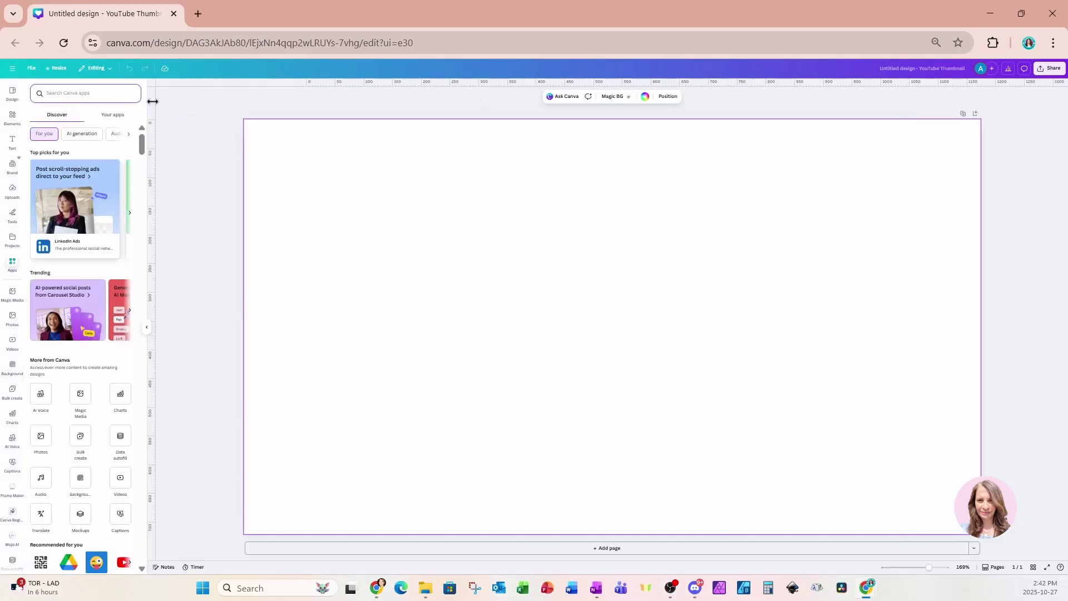
pyautogui.write('TYPECRAFT')
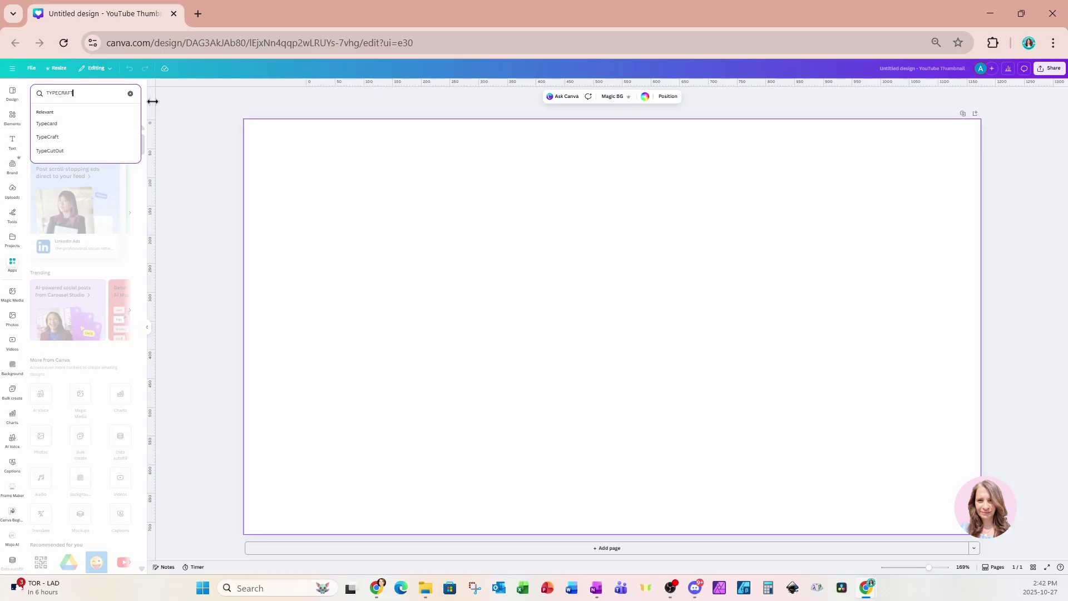
pyautogui.press('Return')
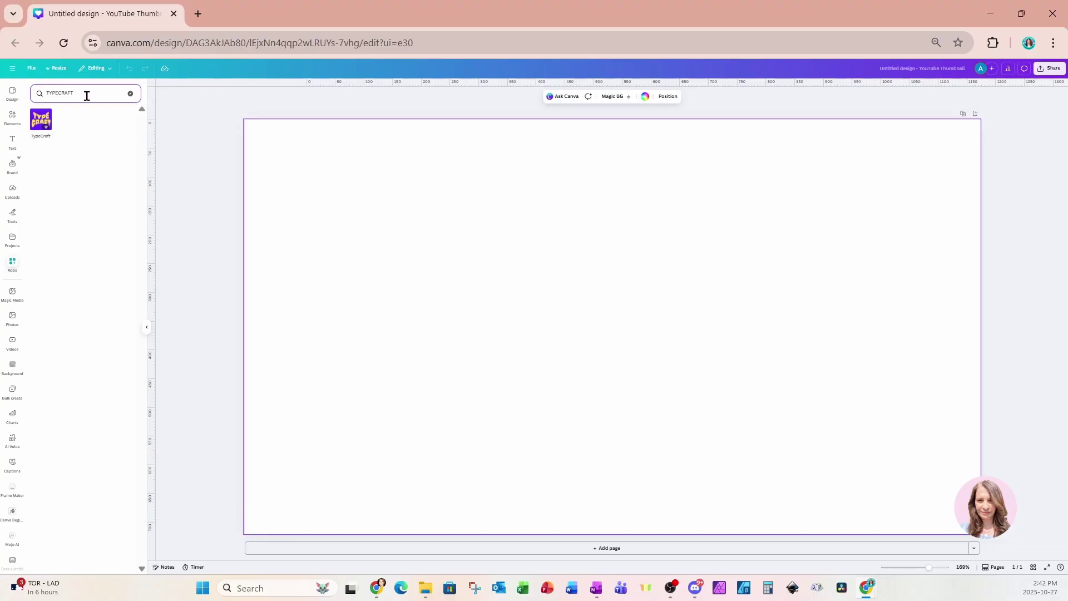
pyautogui.moveTo(87, 96); pyautogui.dragTo(36, 91)
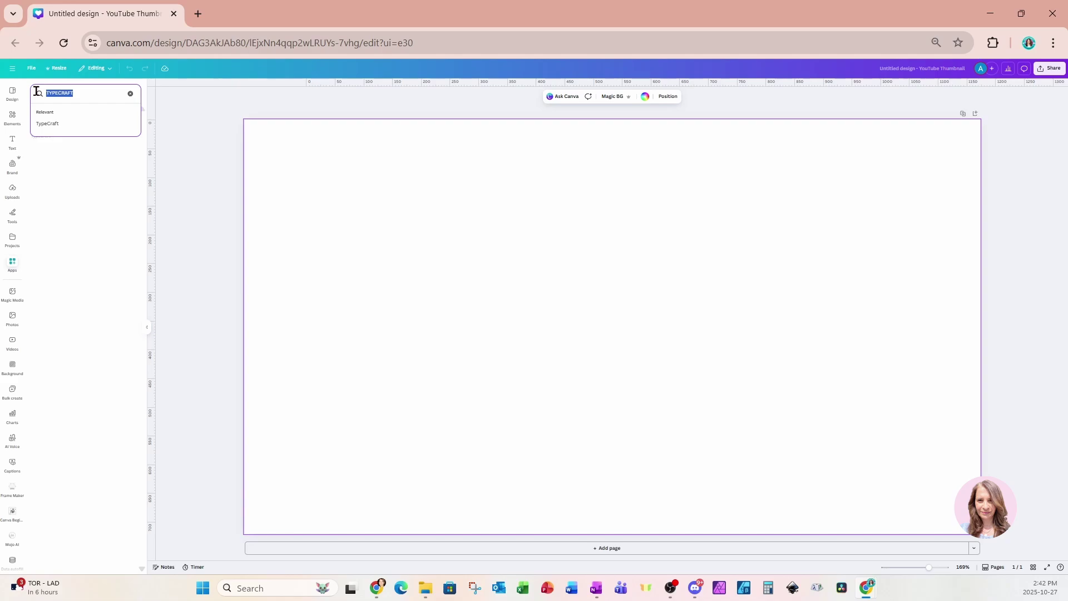
pyautogui.write('WARP')
pyautogui.press('Return')
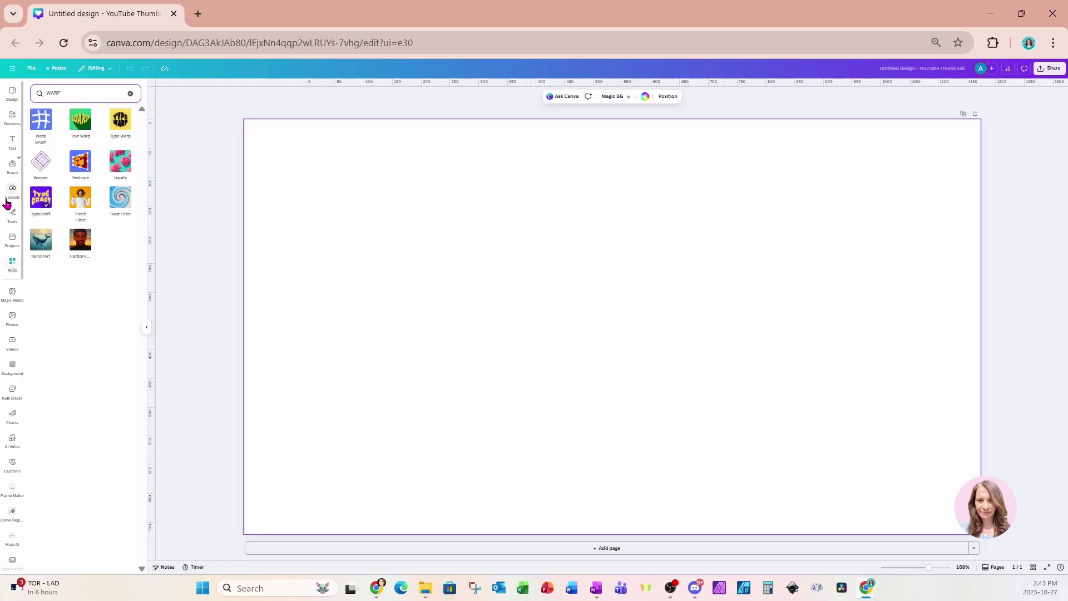
pyautogui.click(42, 207)
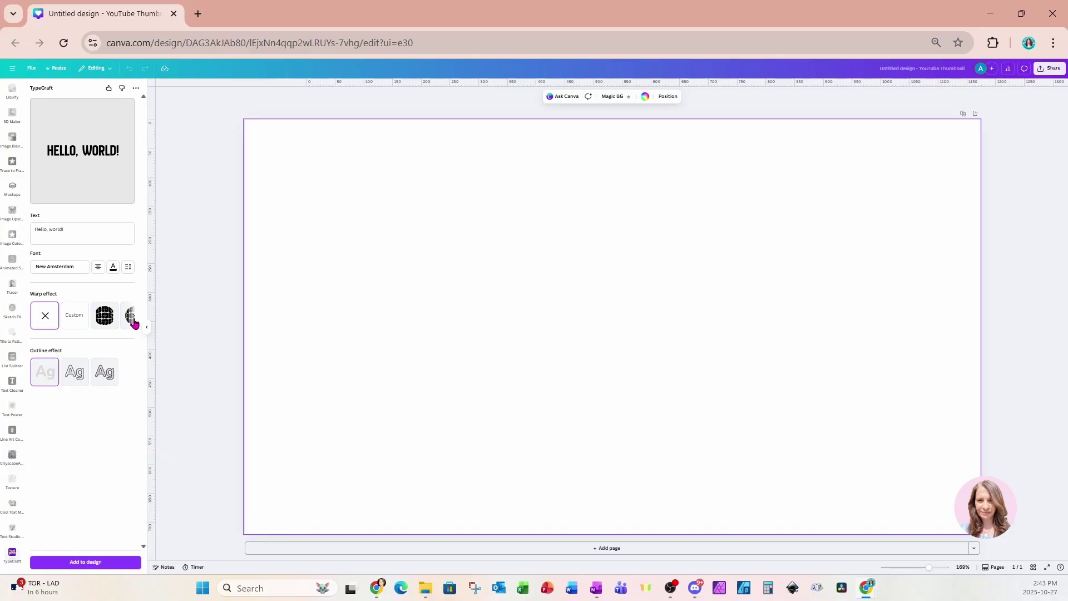
# Browse the TypeCraft warp effects and apply the one with tall ends and inward-curving top and bottom edges.
pyautogui.click(133, 321)
pyautogui.click(133, 322)
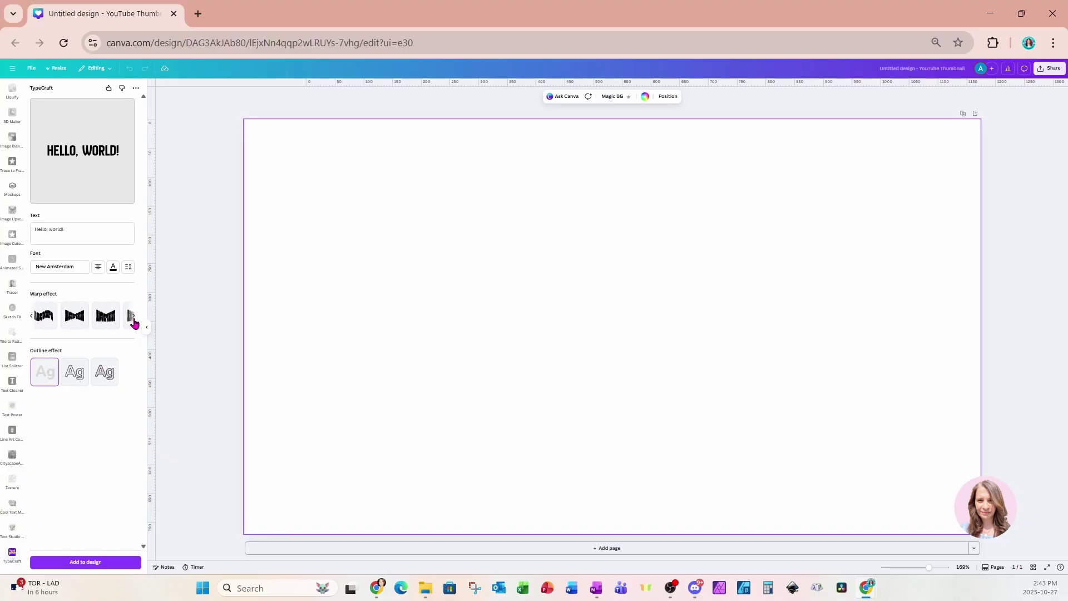
pyautogui.click(134, 322)
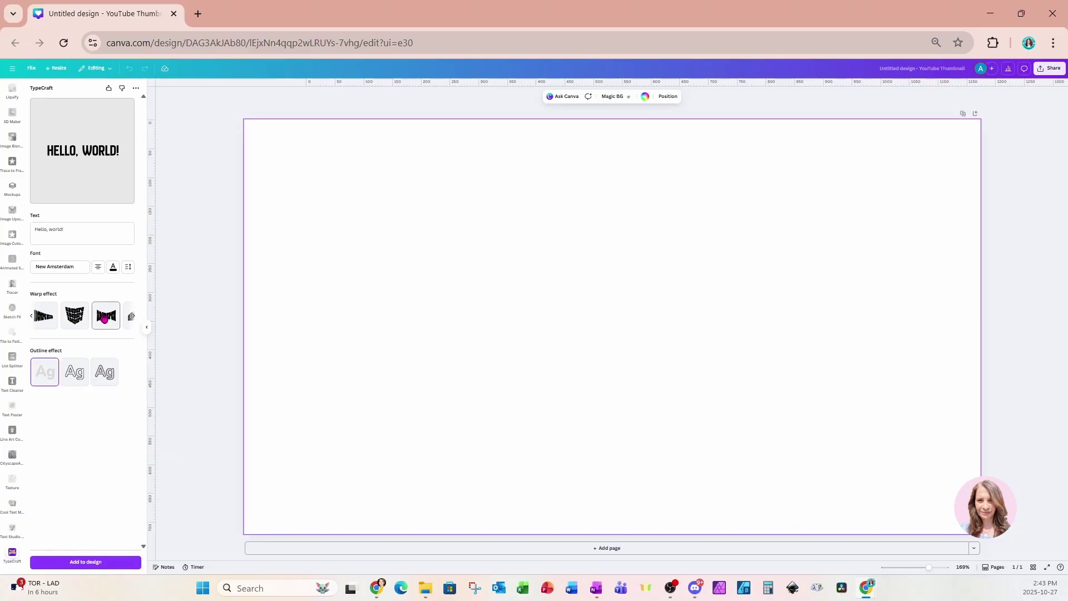
pyautogui.click(104, 318)
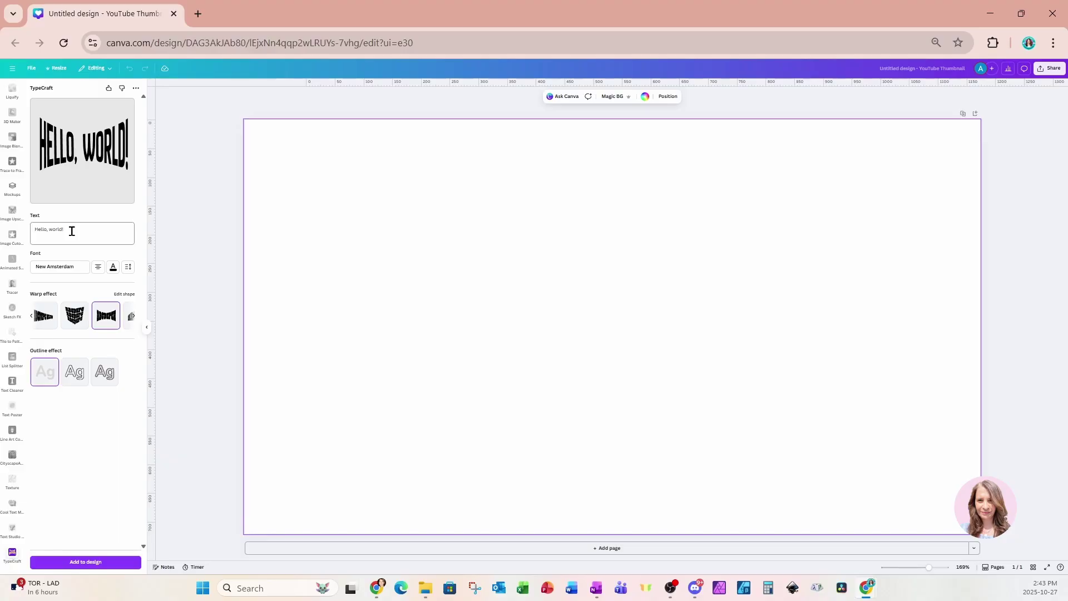
# Replace the sample text with LEARN CANVA and set its font to Anton.
pyautogui.moveTo(72, 231); pyautogui.dragTo(24, 232)
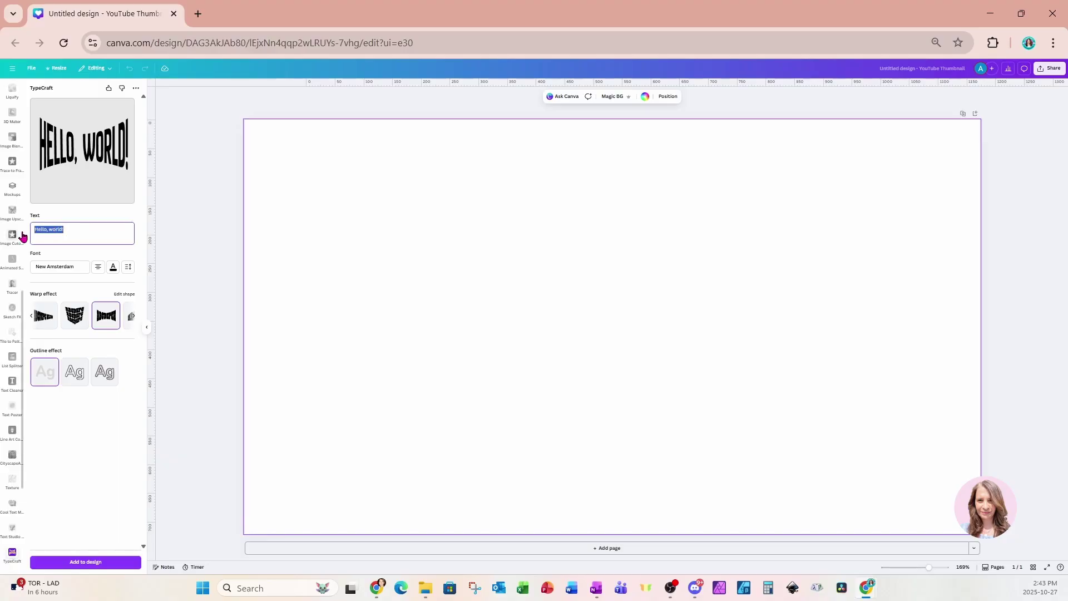
pyautogui.write('LE')
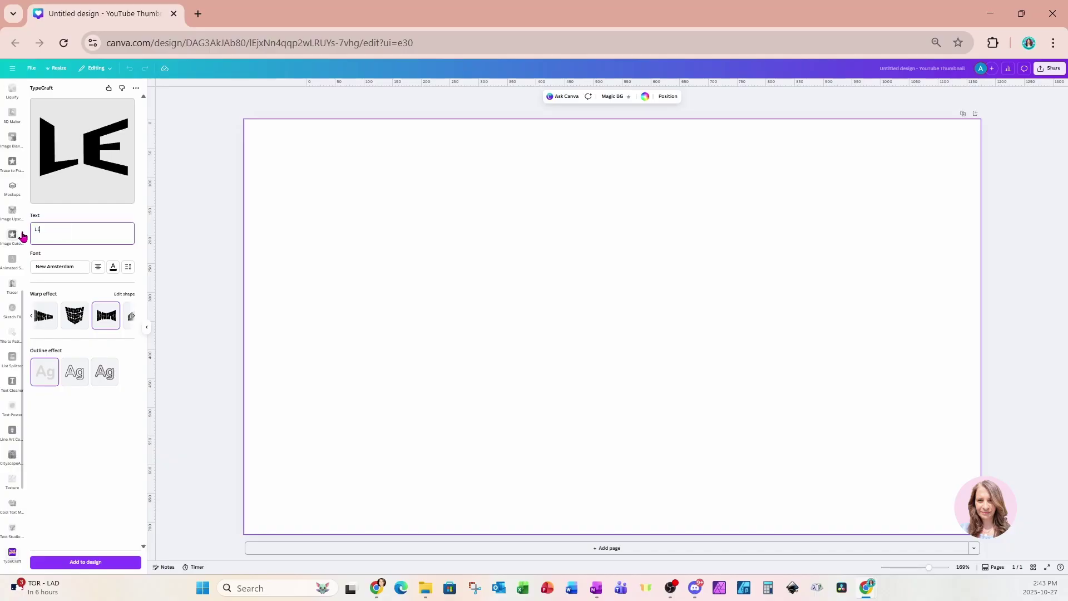
pyautogui.write('ARN CANVA')
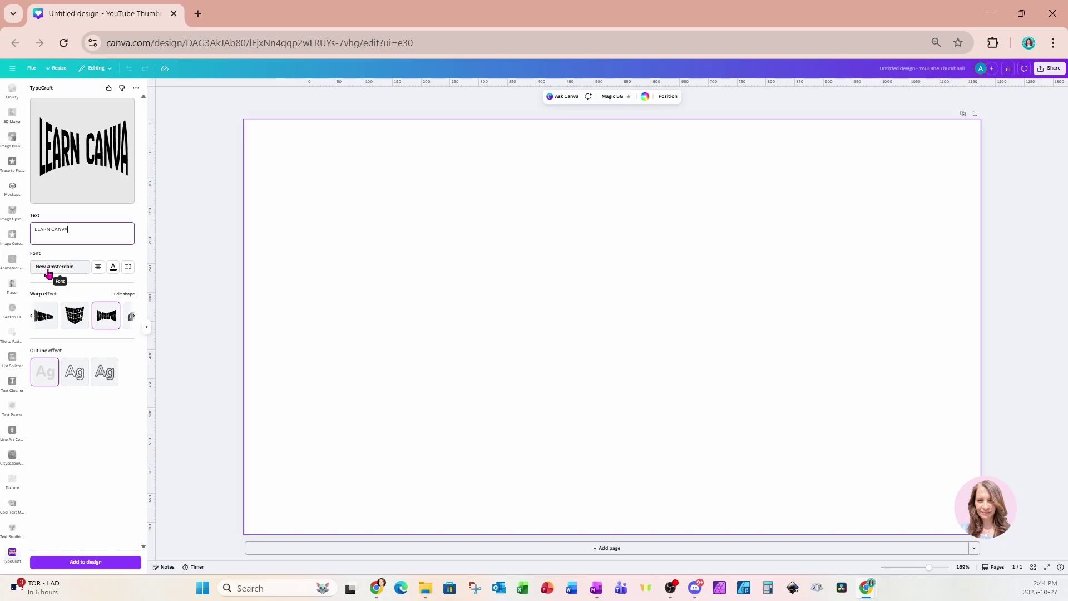
pyautogui.click(49, 268)
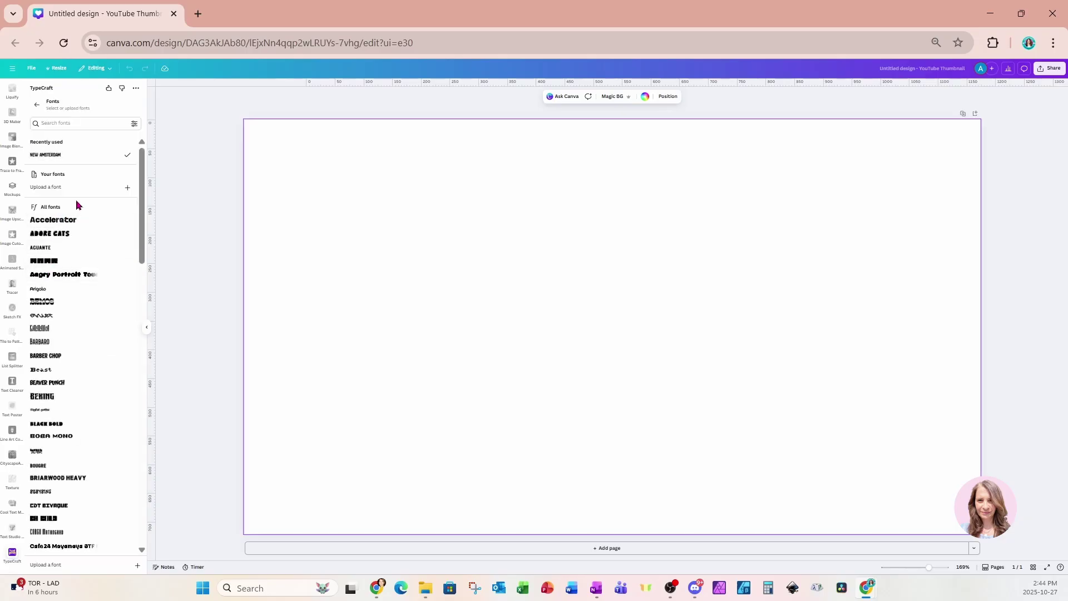
pyautogui.click(61, 123)
pyautogui.write('ANTON')
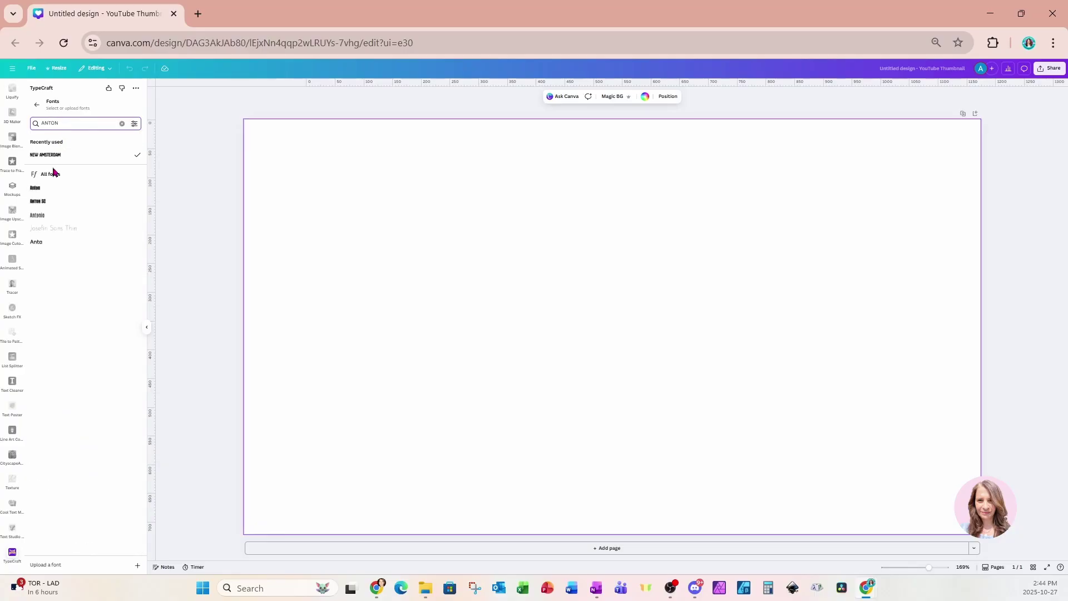
pyautogui.click(40, 189)
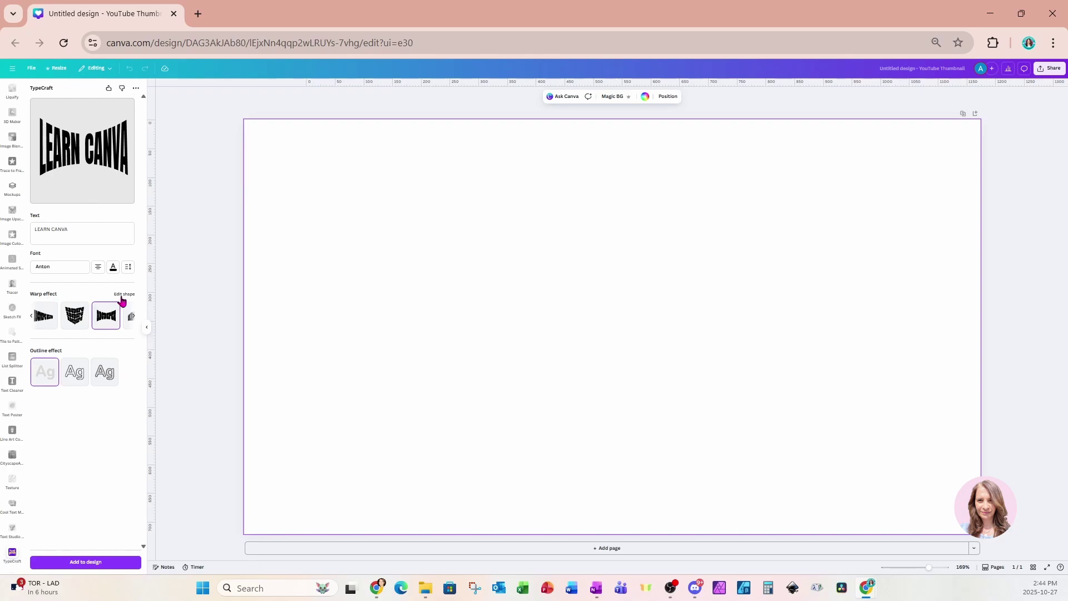
# Edit the warp shape so the text's top edge is nearly straight, and add the warped text to the design.
pyautogui.click(124, 295)
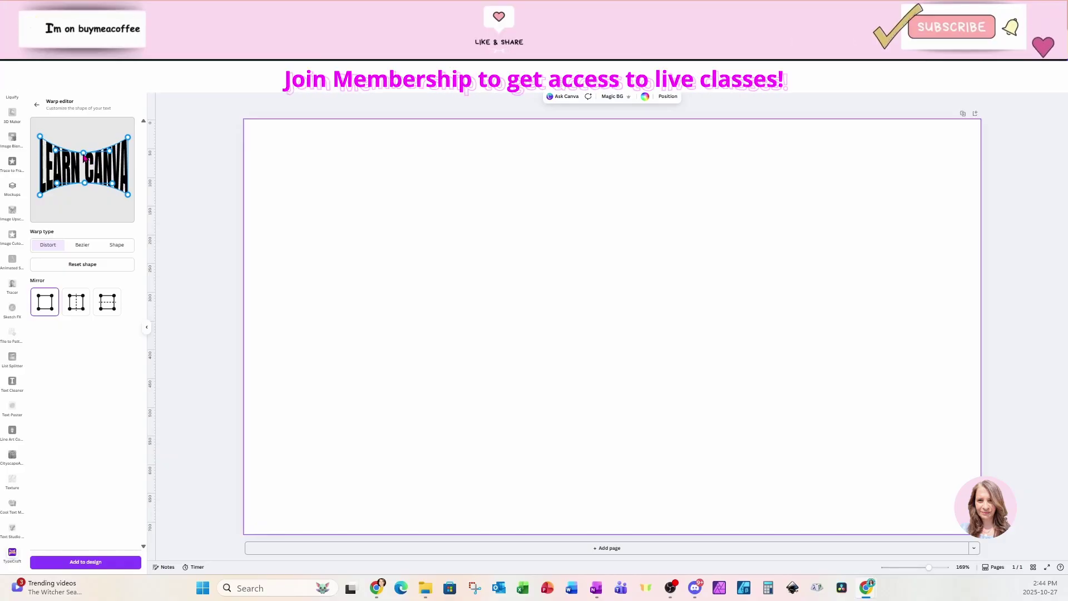
pyautogui.moveTo(84, 157); pyautogui.dragTo(85, 144)
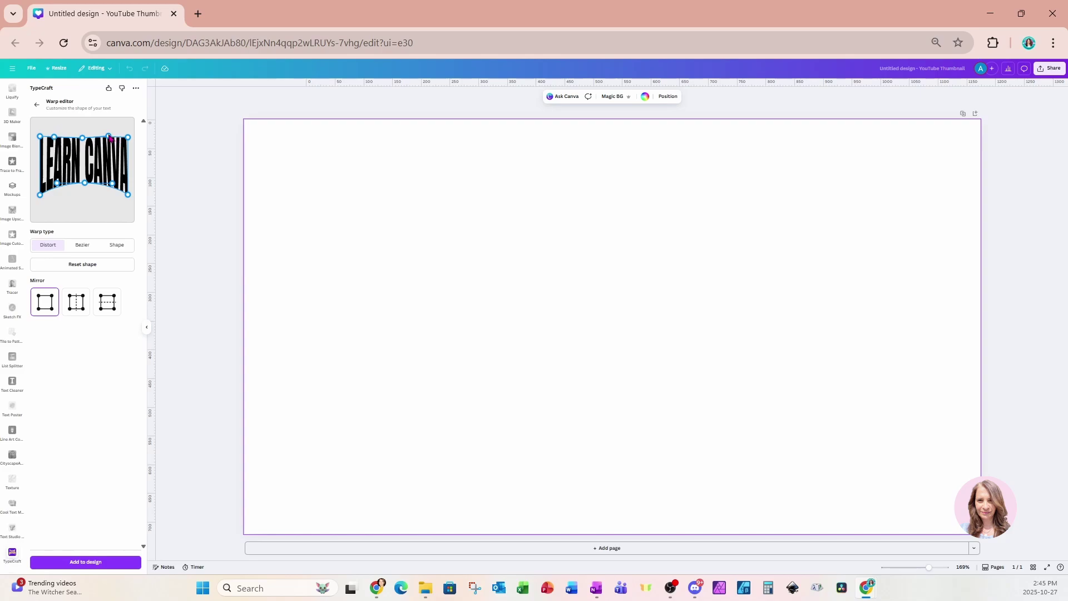
pyautogui.moveTo(109, 138); pyautogui.dragTo(111, 143)
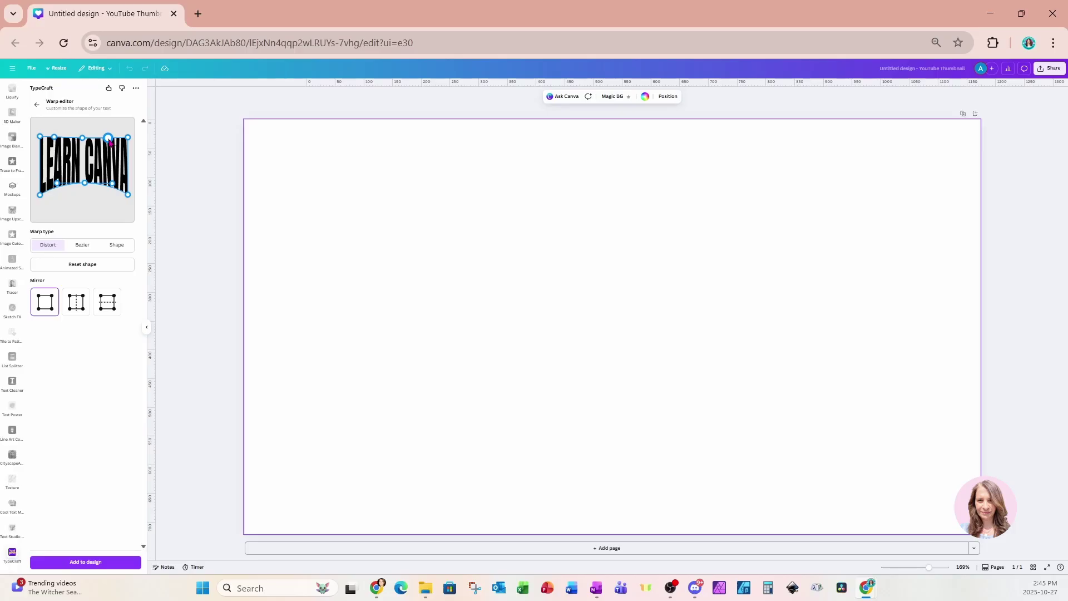
pyautogui.click(50, 562)
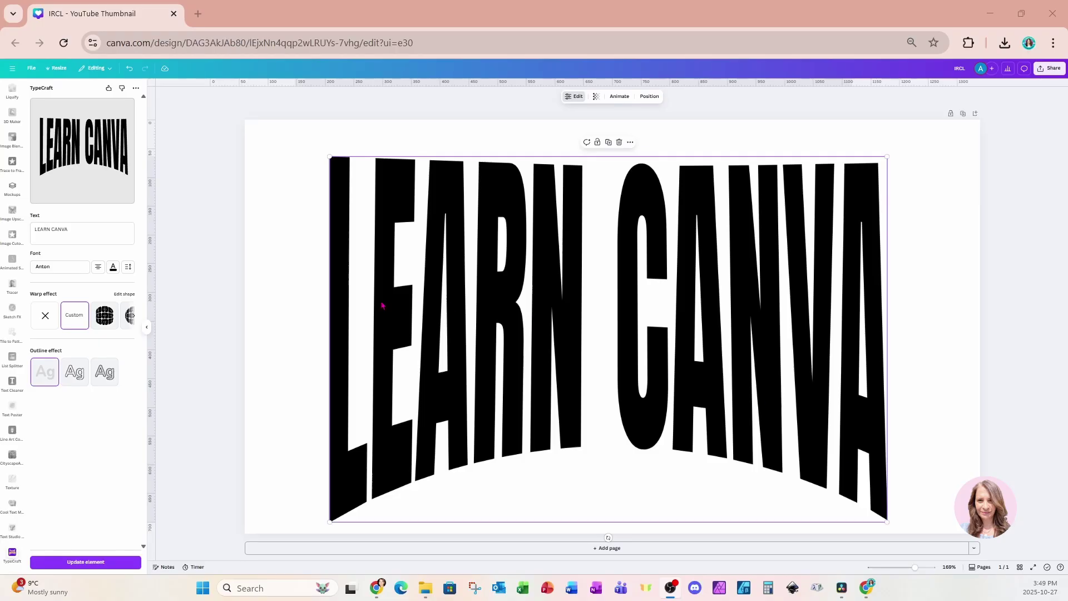
# Search the elements library for "round line".
pyautogui.click(147, 328)
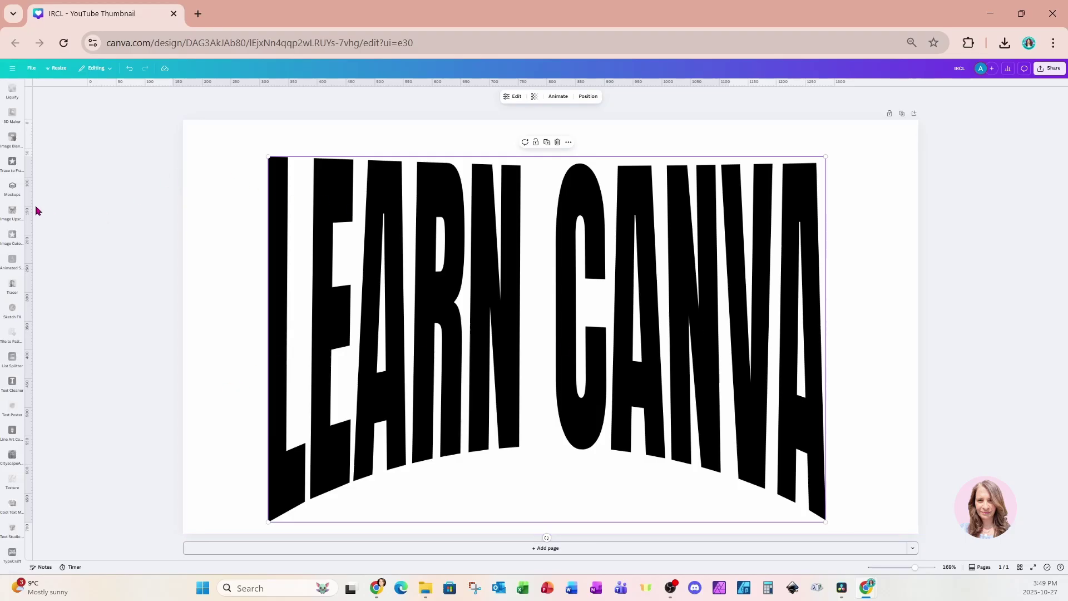
pyautogui.scroll(5, 13, 208)
pyautogui.click(11, 209)
pyautogui.scroll(5, 12, 209)
pyautogui.click(12, 94)
pyautogui.click(12, 142)
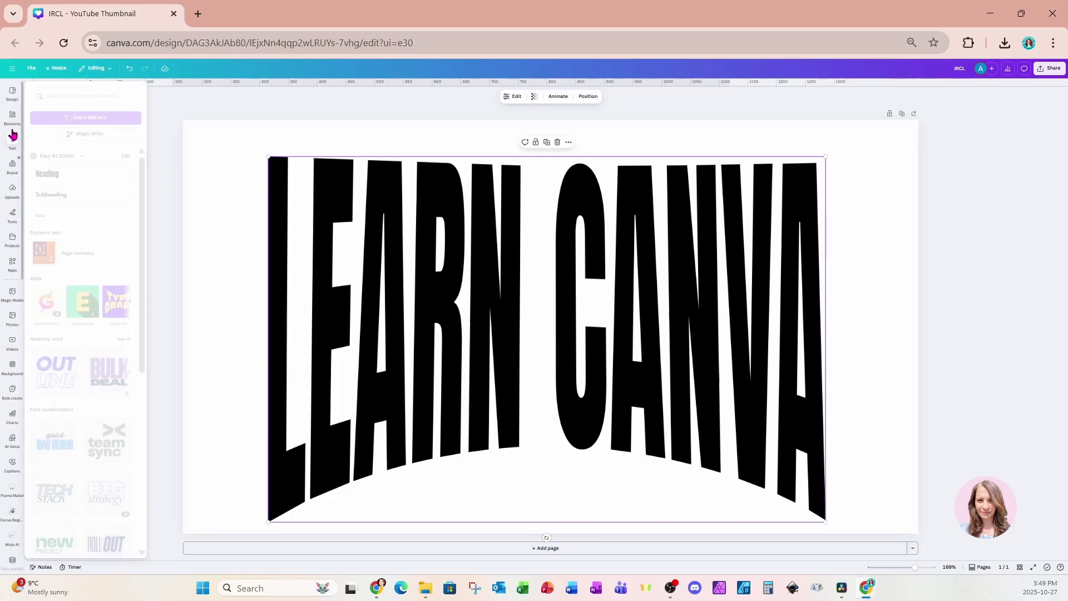
pyautogui.click(12, 118)
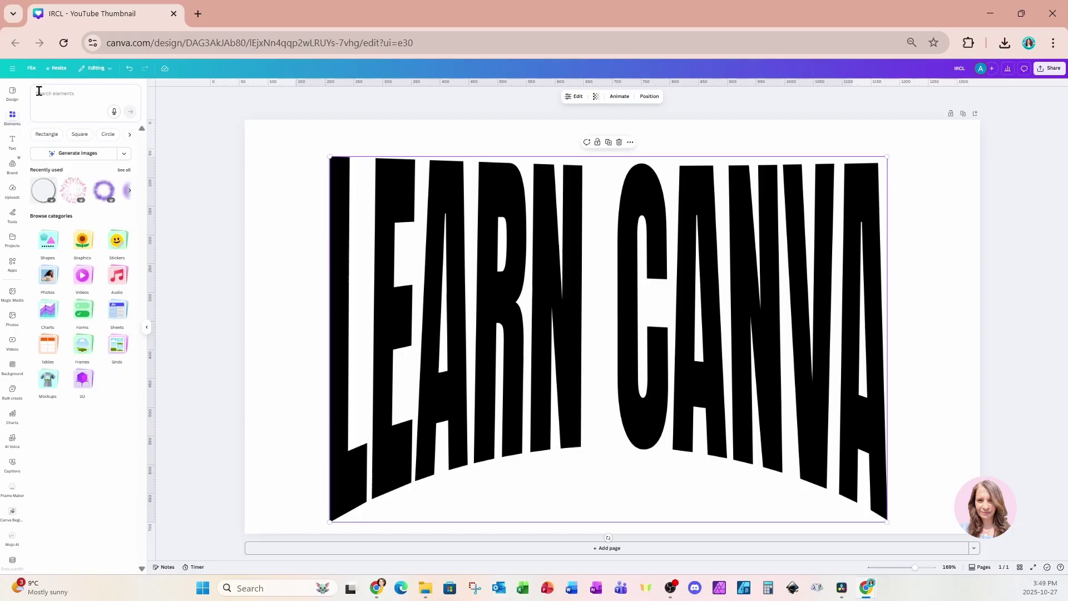
pyautogui.click(79, 95)
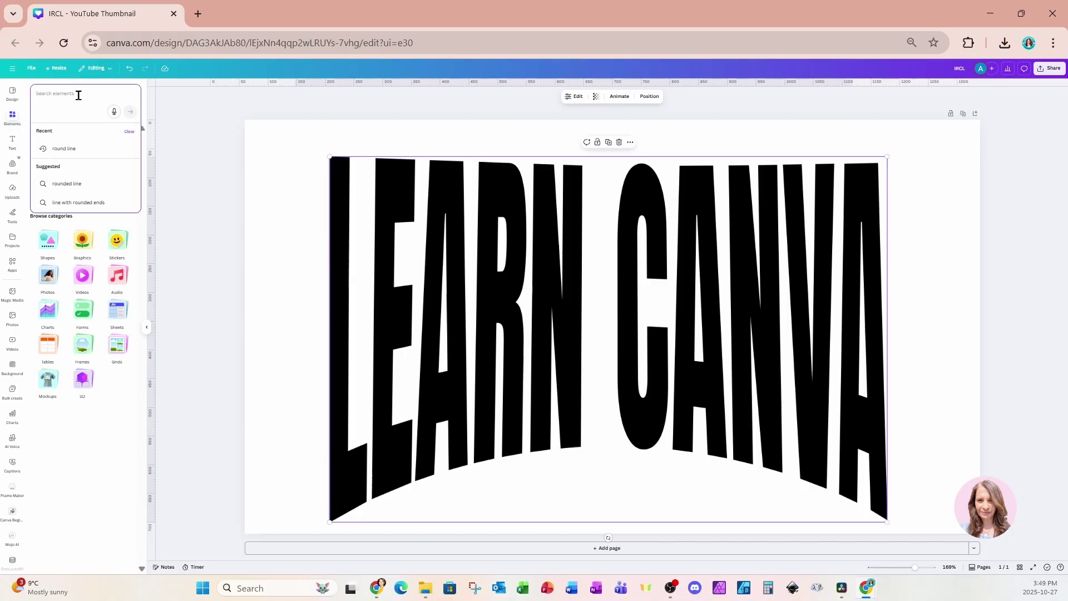
pyautogui.write('round line')
pyautogui.press('Return')
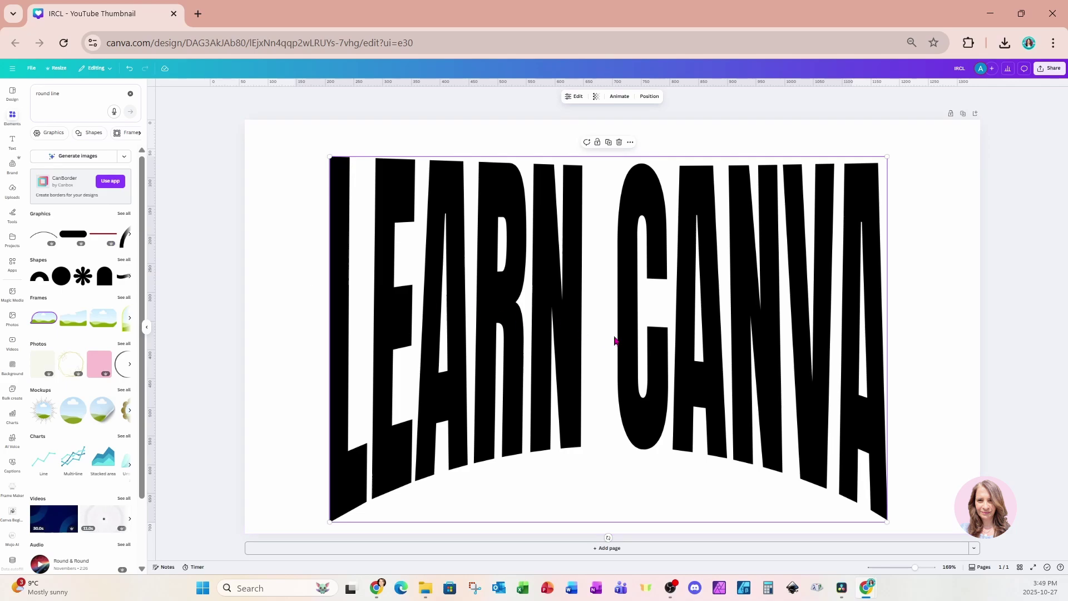
# Add a straight line, extend it past both ends of LEARN CANVA, and move it to the lower part of the letters.
pyautogui.press('l')
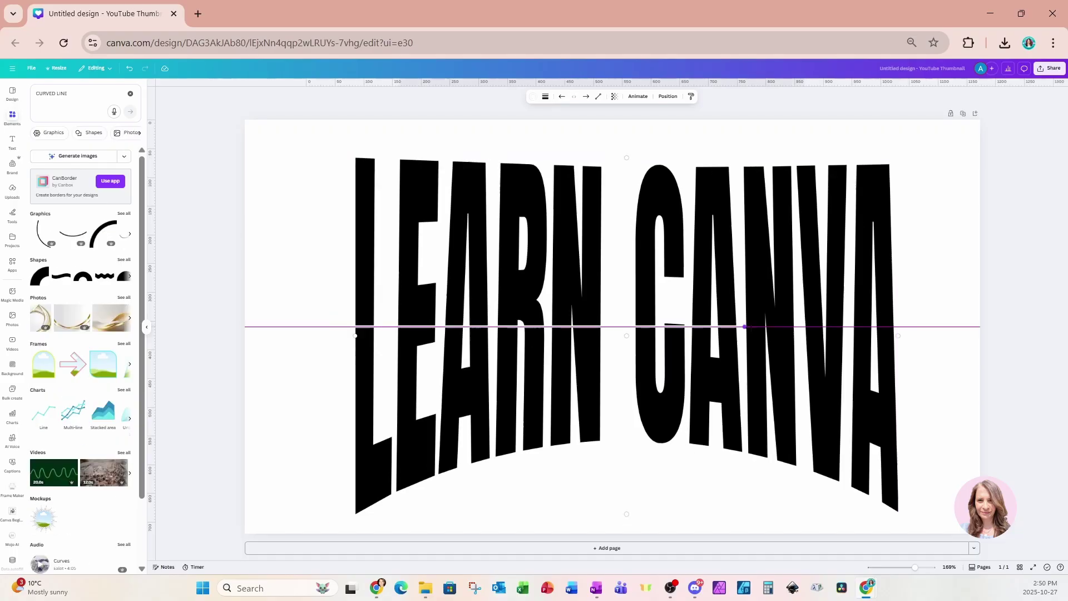
pyautogui.moveTo(790, 327); pyautogui.dragTo(942, 331)
pyautogui.moveTo(338, 327); pyautogui.dragTo(315, 326)
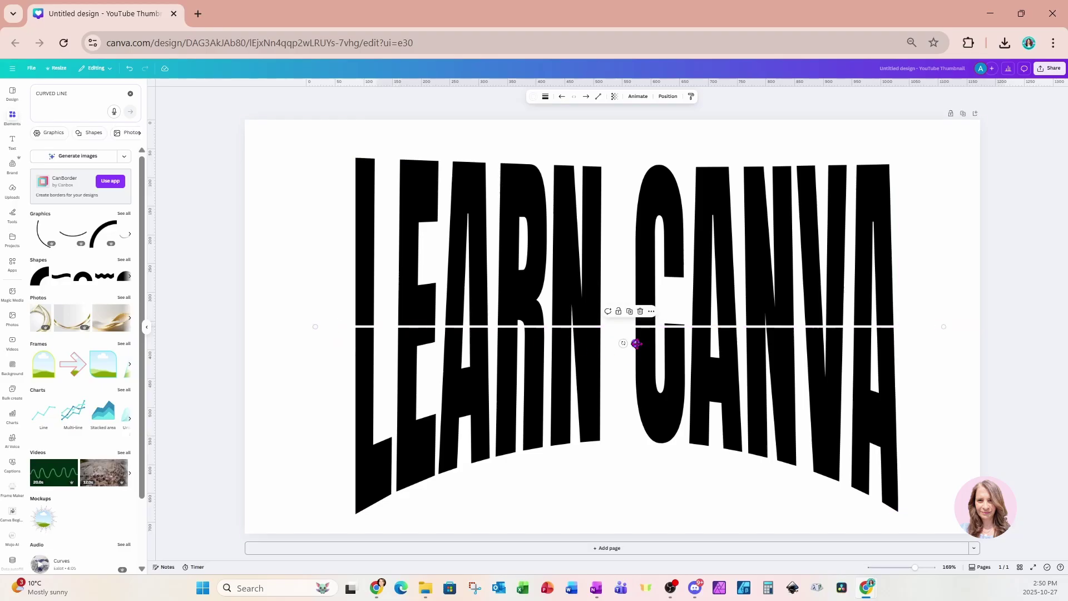
pyautogui.moveTo(636, 343); pyautogui.dragTo(639, 439)
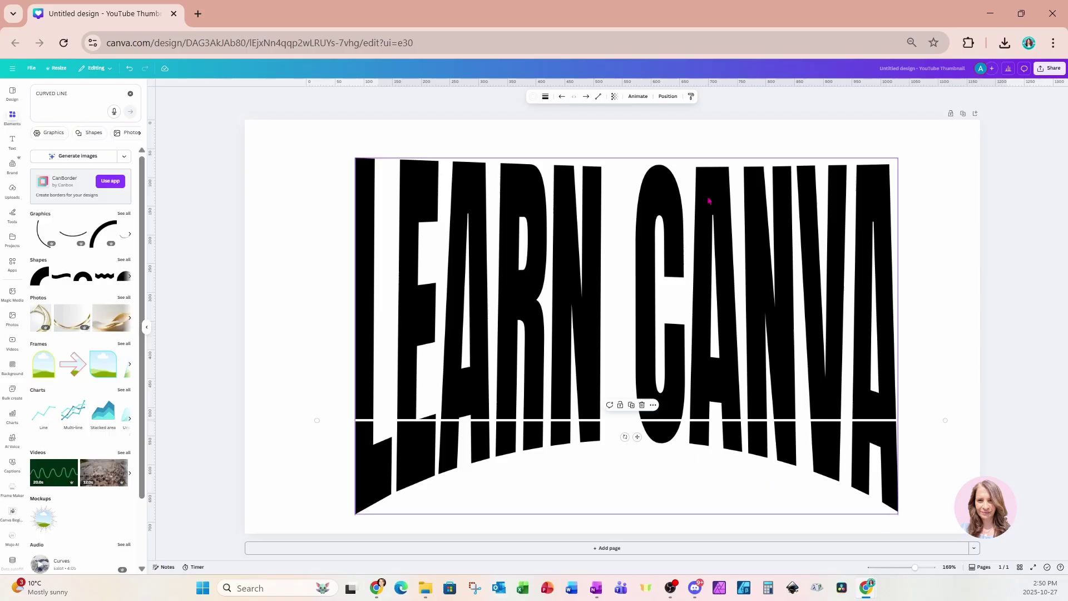
# Change the line type to Curved and move the arc down near the bottom edge of the lettering.
pyautogui.click(599, 97)
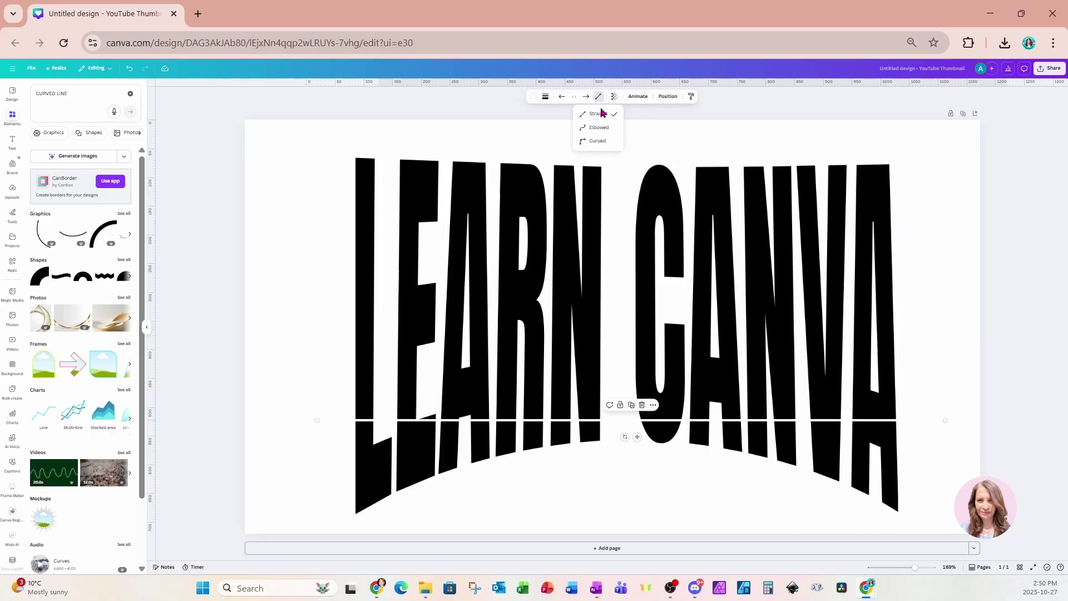
pyautogui.click(598, 141)
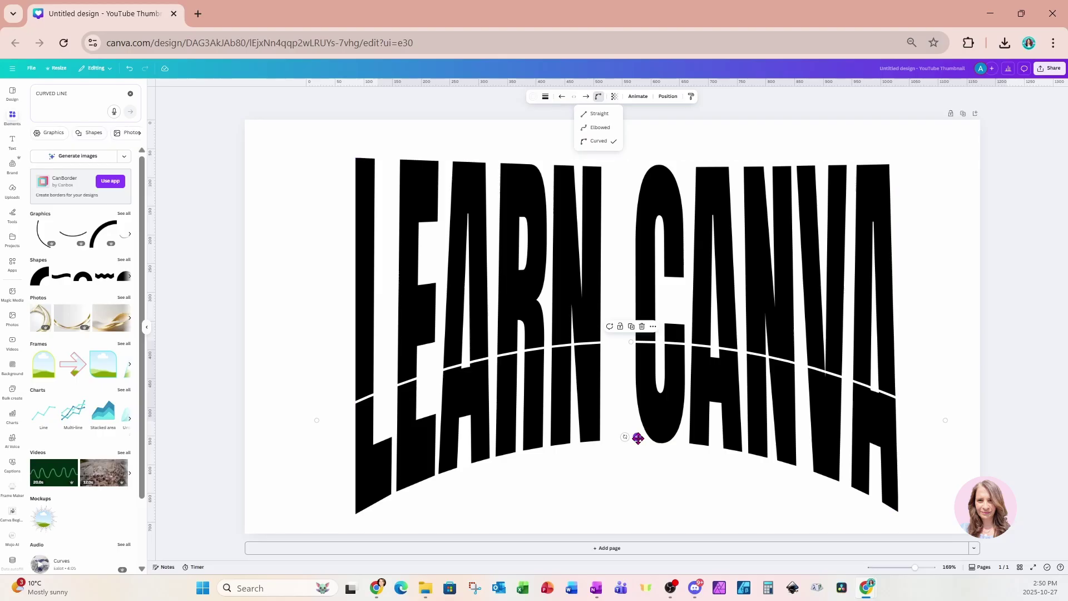
pyautogui.moveTo(638, 437); pyautogui.dragTo(642, 509)
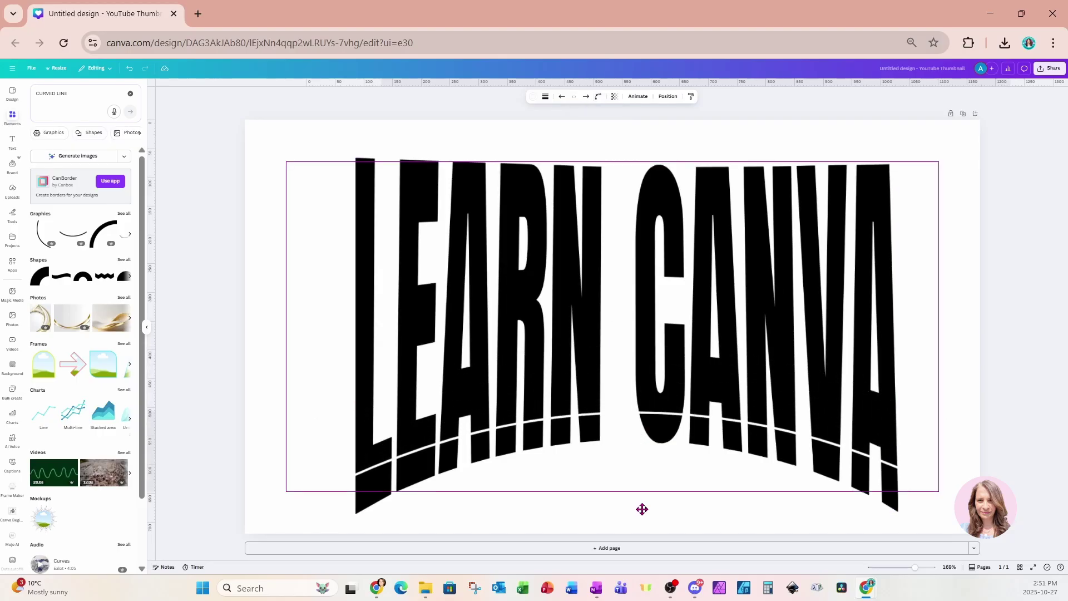
pyautogui.click(642, 509)
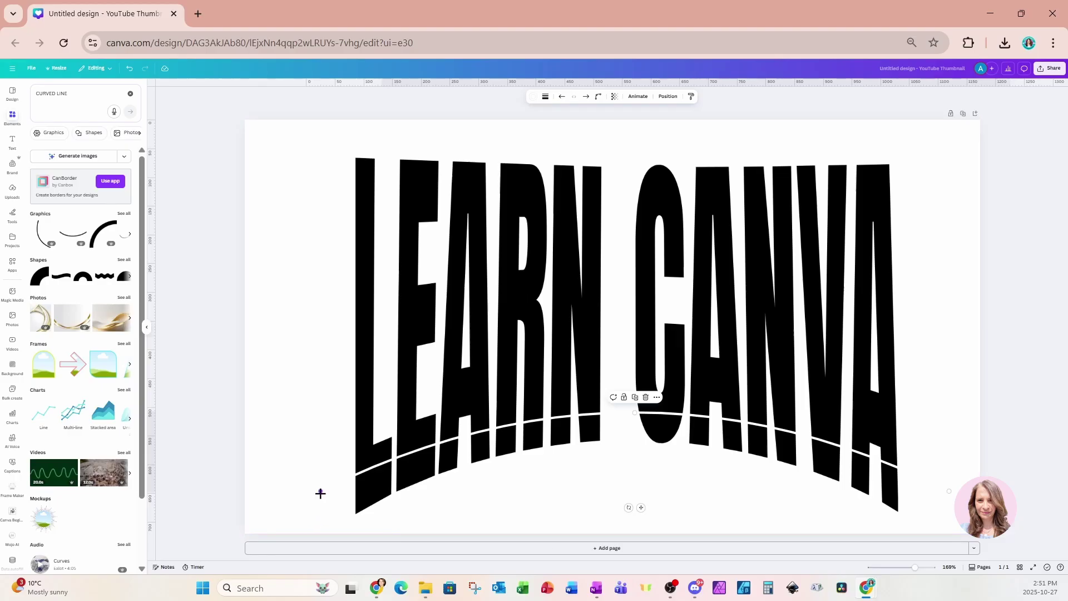
# Color the curved line bright pink and adjust its ends and midpoint to follow the arched bottom of the text.
pyautogui.click(533, 97)
pyautogui.click(37, 200)
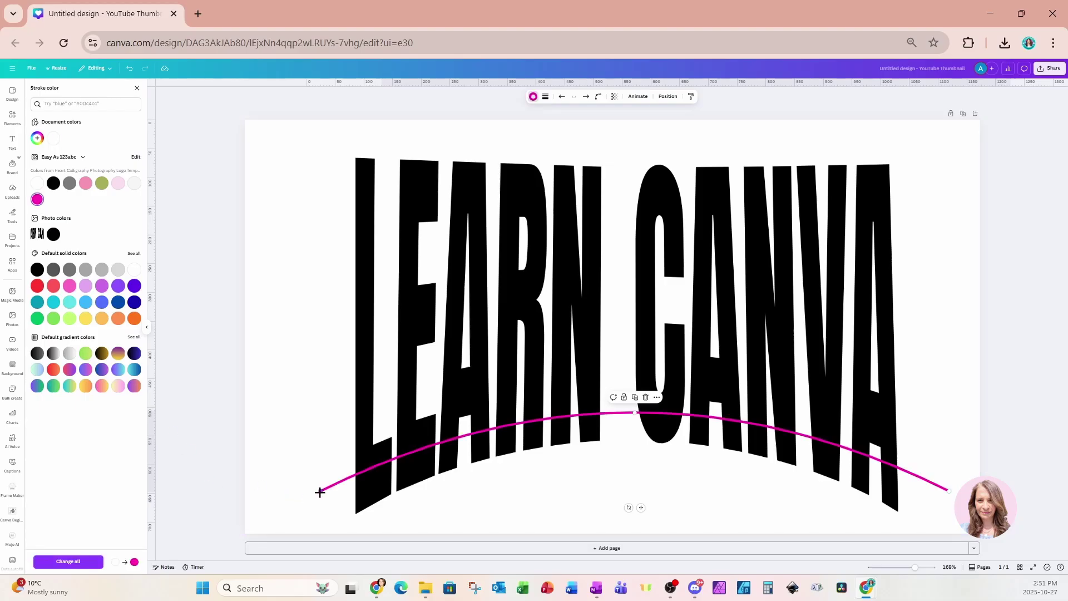
pyautogui.moveTo(319, 492); pyautogui.dragTo(328, 503)
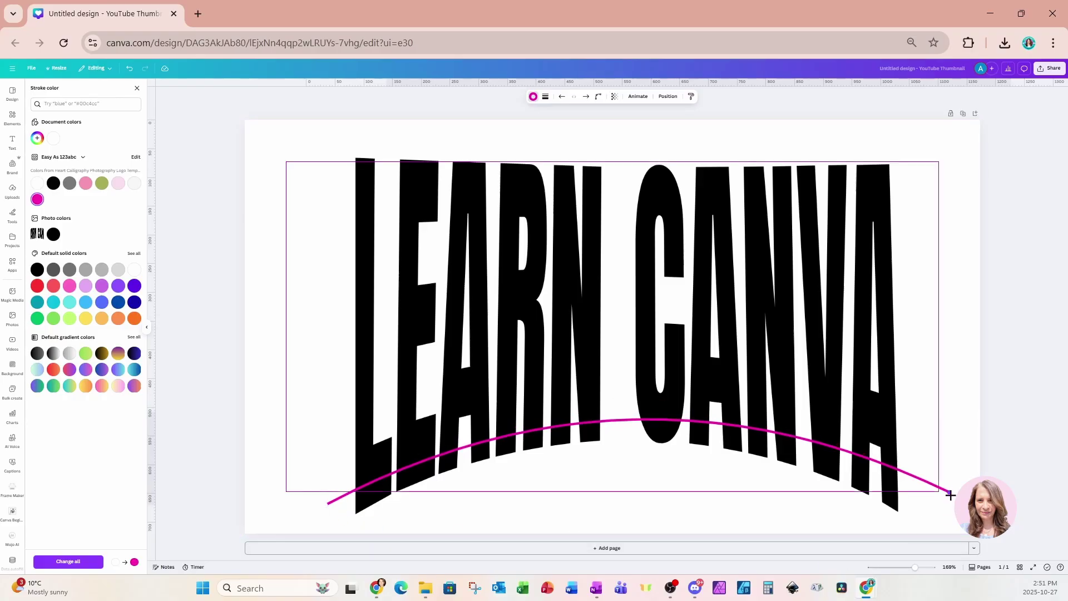
pyautogui.moveTo(949, 491); pyautogui.dragTo(947, 506)
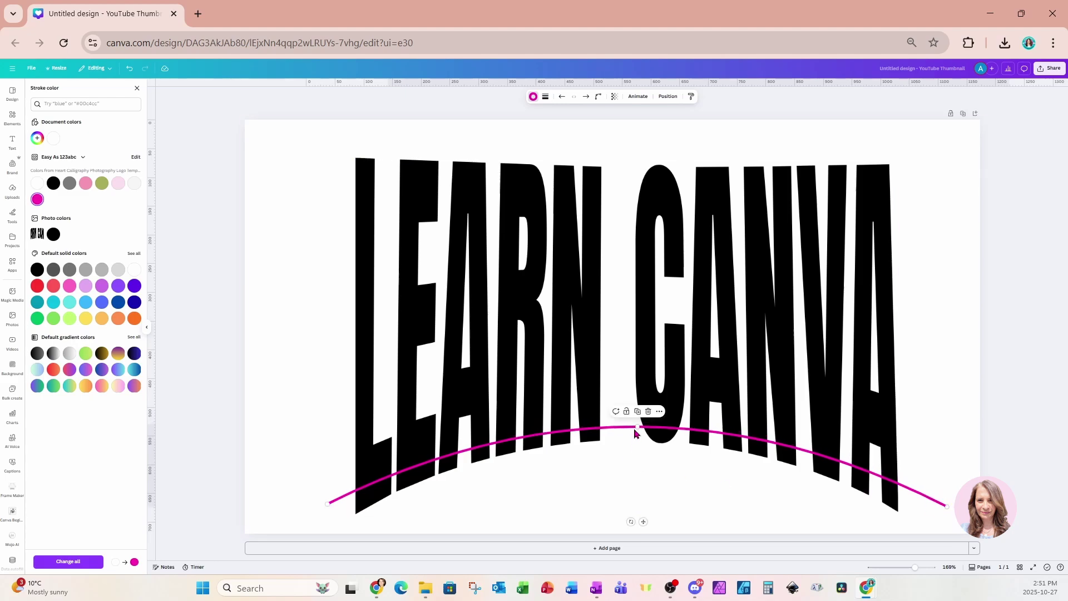
pyautogui.moveTo(635, 426); pyautogui.dragTo(635, 417)
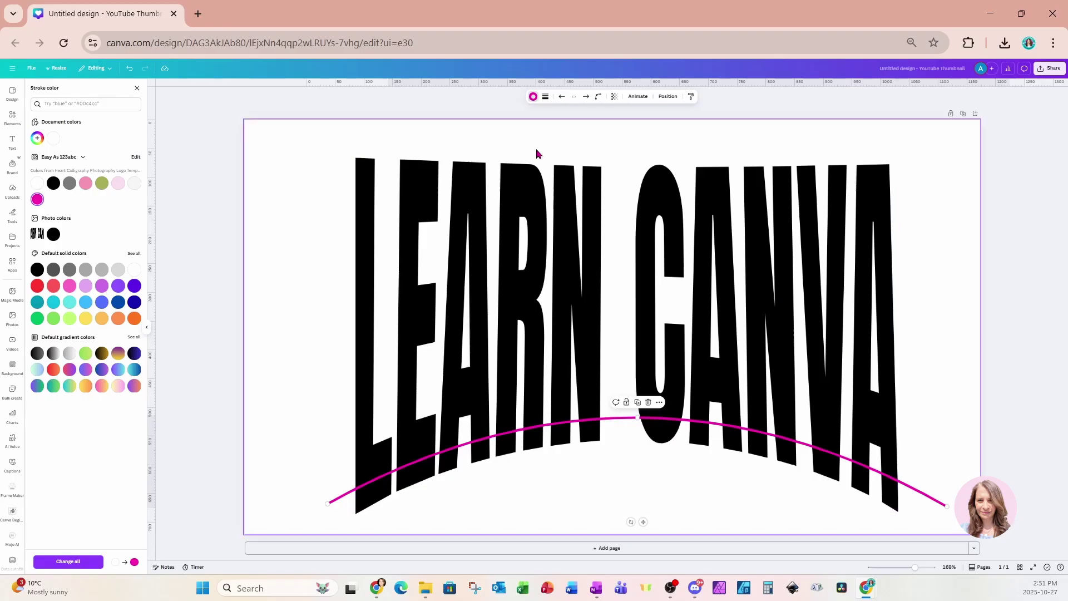
# Recolor the curved line white and move it up to the middle of the LEARN CANVA letters.
pyautogui.click(532, 97)
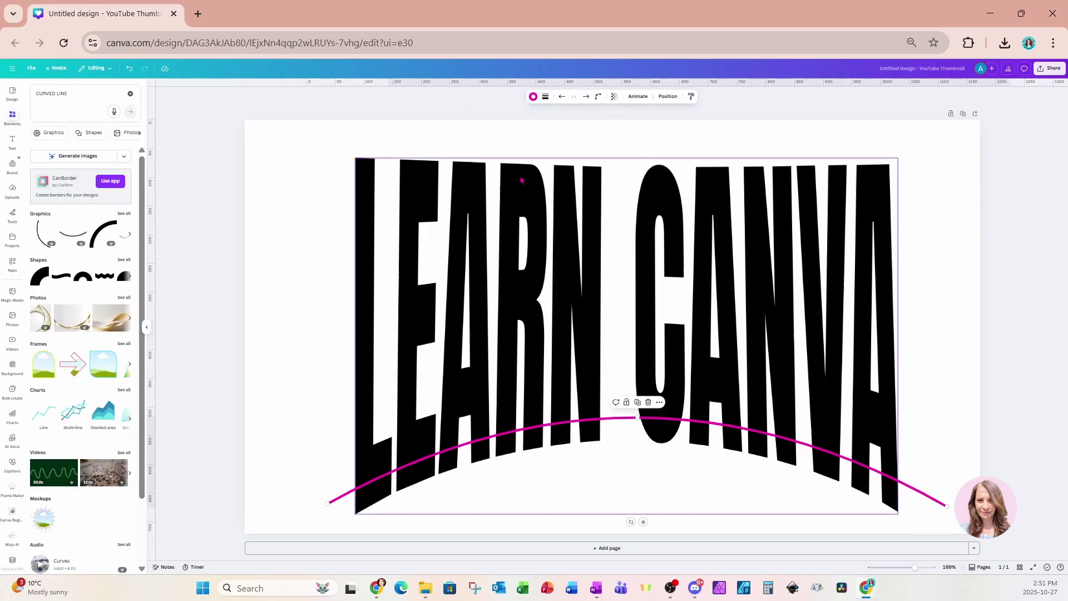
pyautogui.click(533, 96)
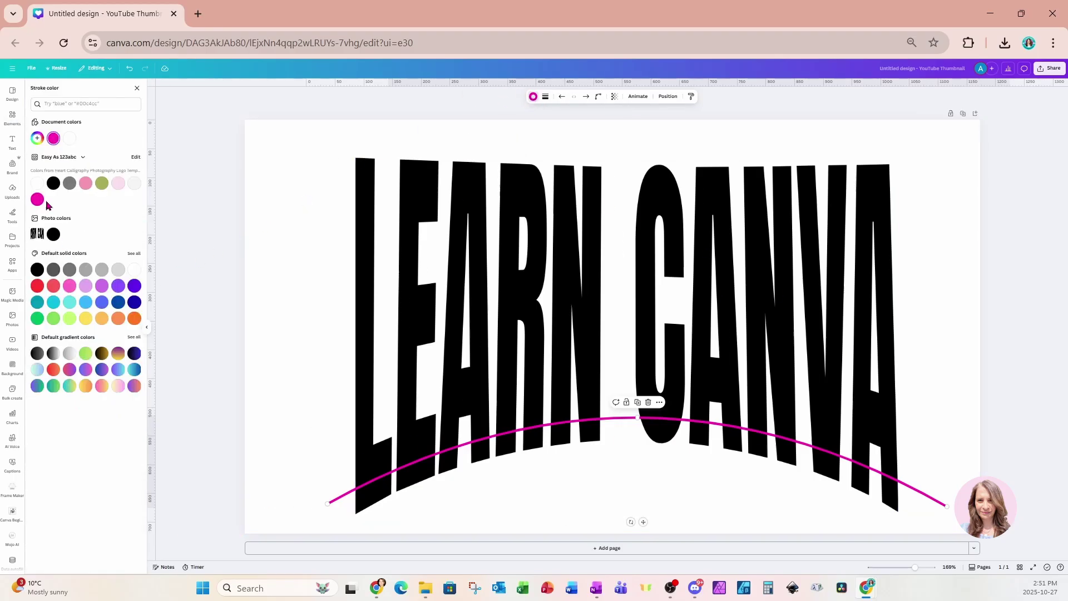
pyautogui.click(37, 183)
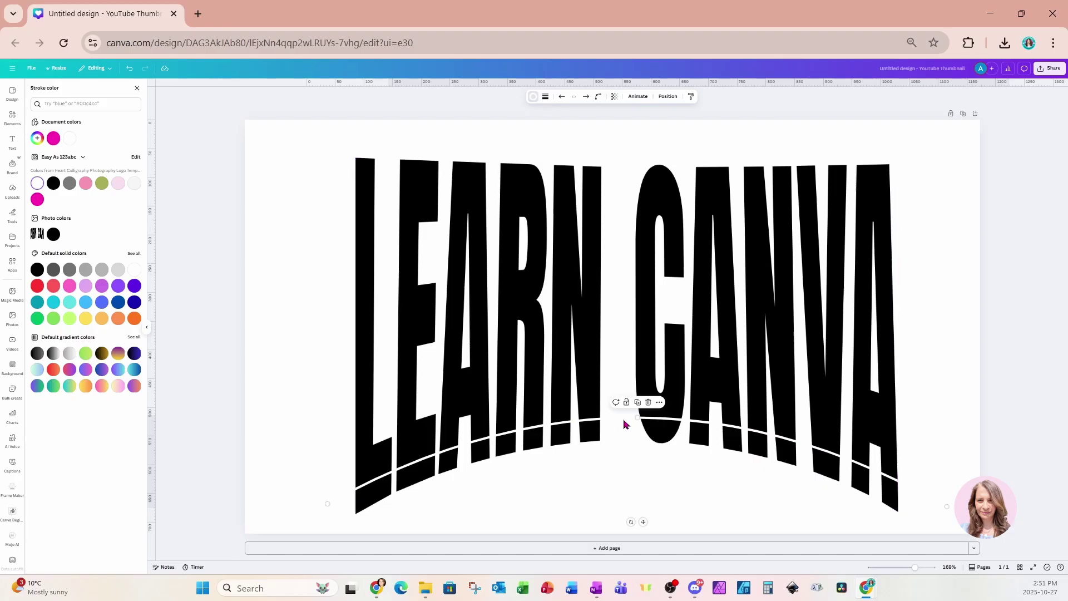
pyautogui.moveTo(644, 521); pyautogui.dragTo(644, 410)
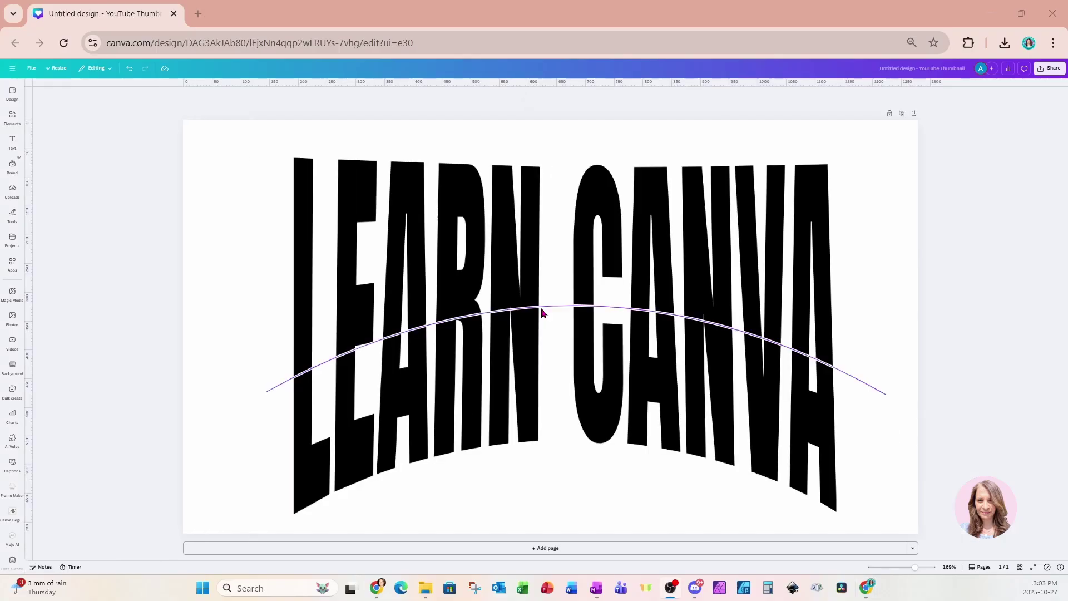
# Thicken the white curved line by raising its stroke weight to 6 and finally to 8.
pyautogui.click(542, 313)
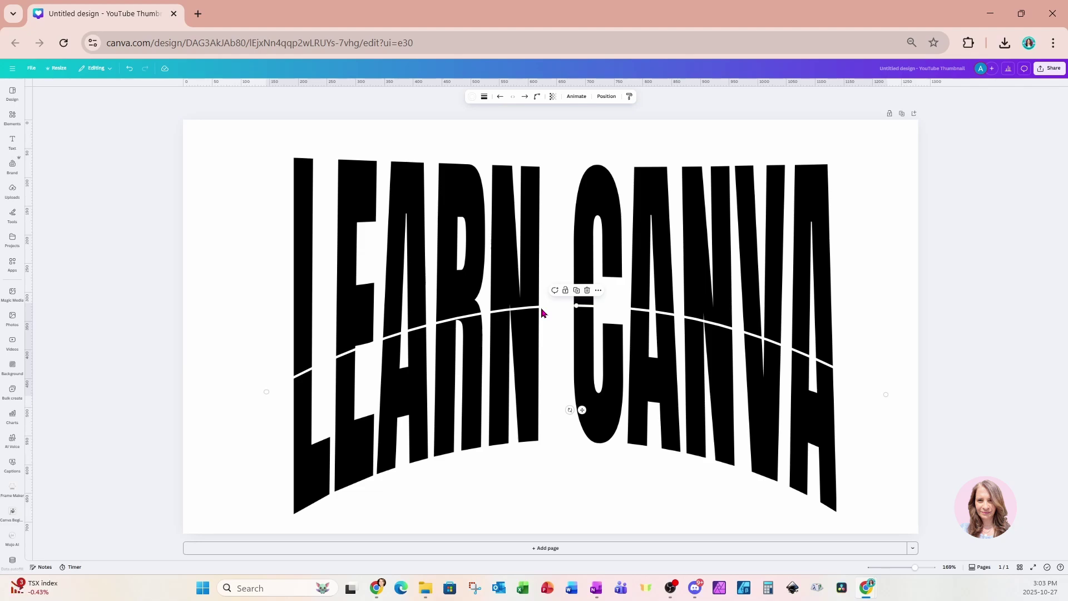
pyautogui.click(485, 98)
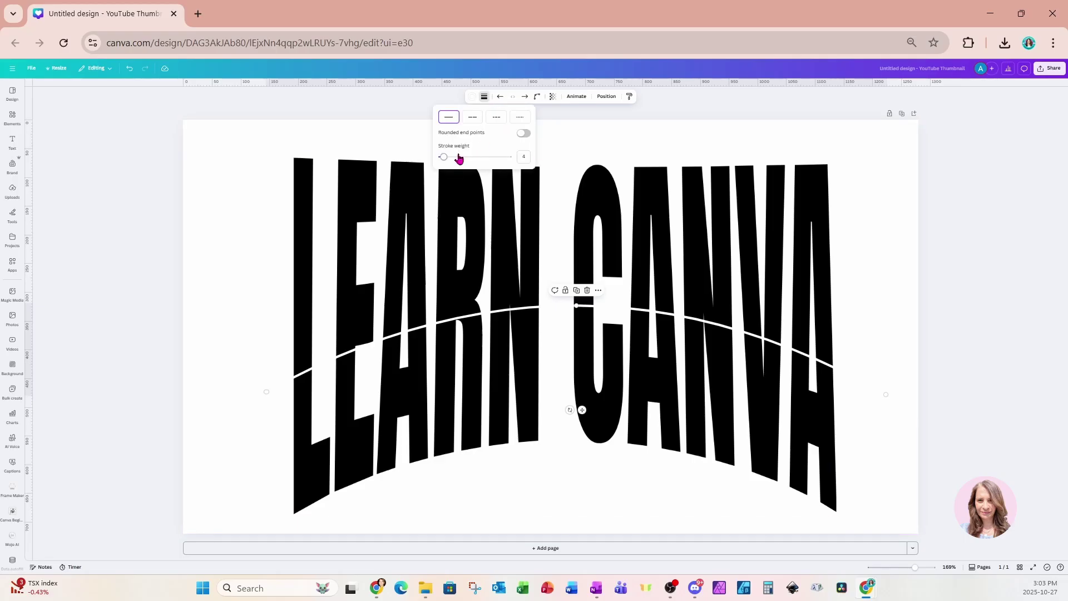
pyautogui.click(525, 155)
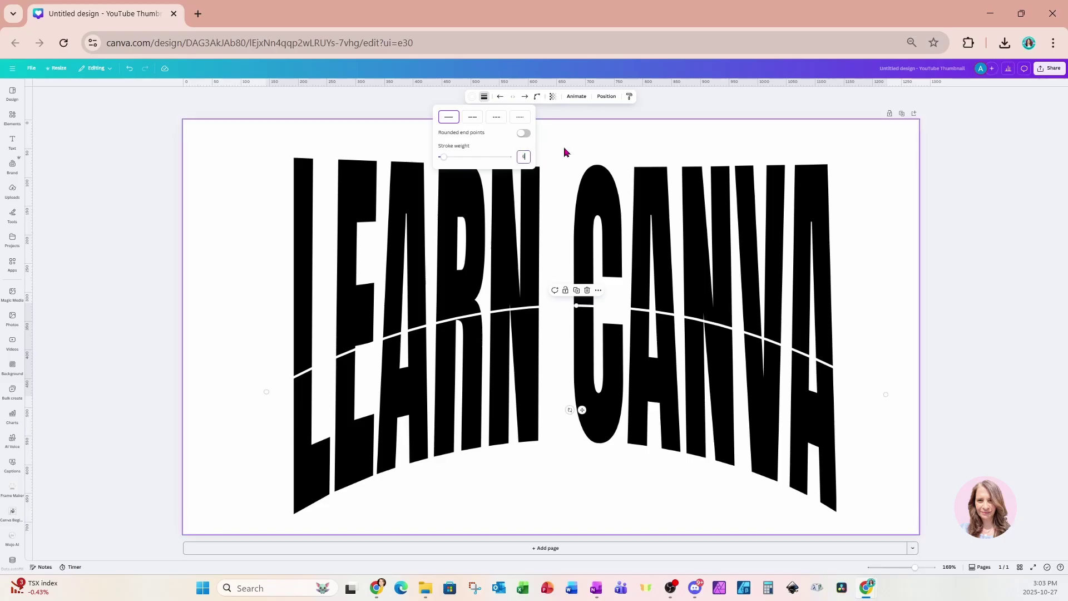
pyautogui.press('Return')
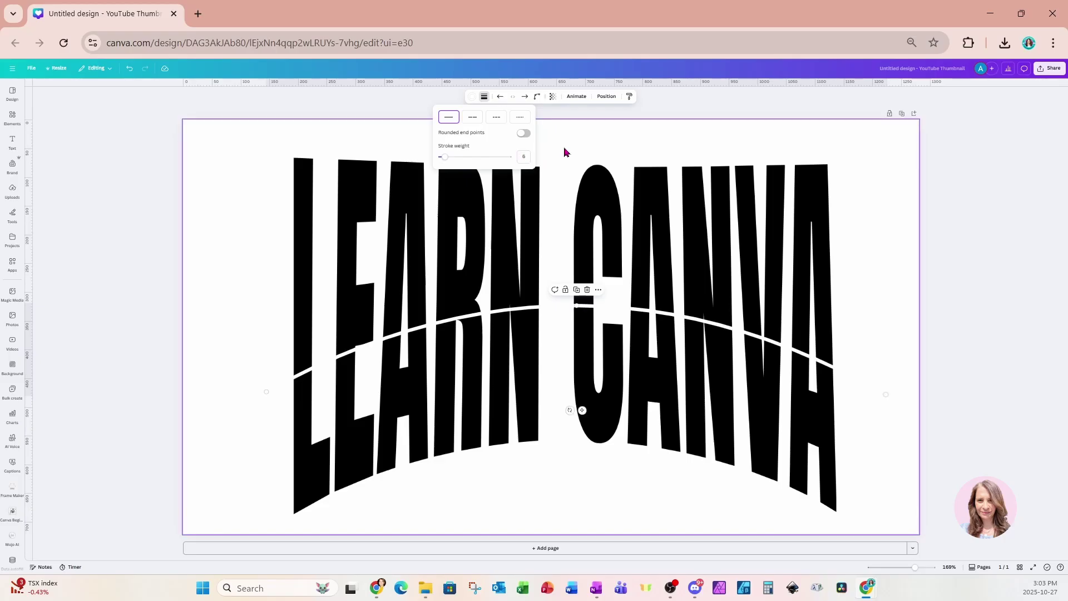
pyautogui.click(523, 156)
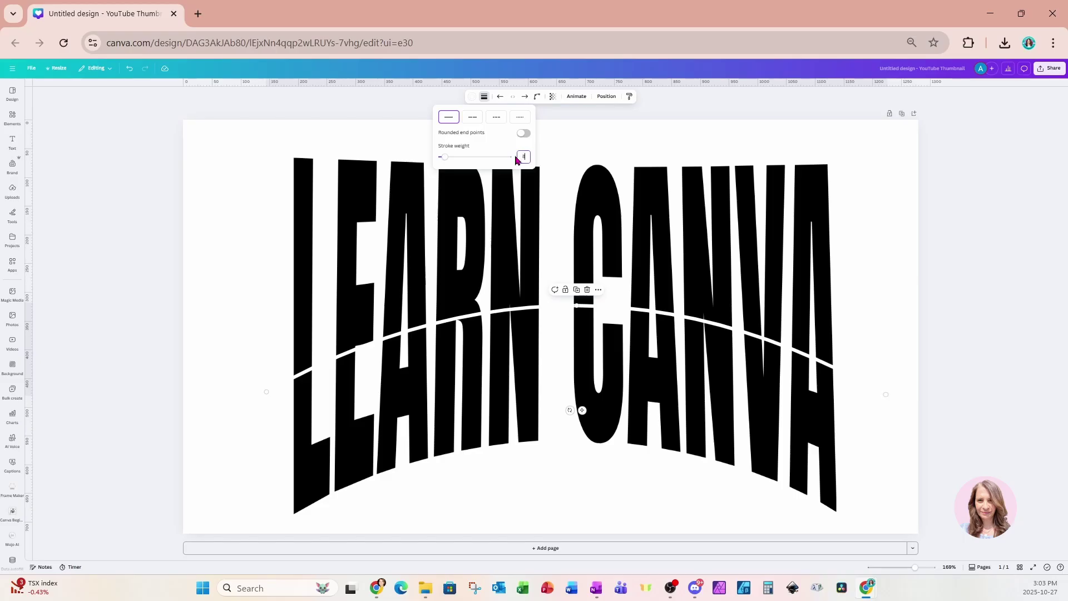
pyautogui.write('8')
pyautogui.press('Return')
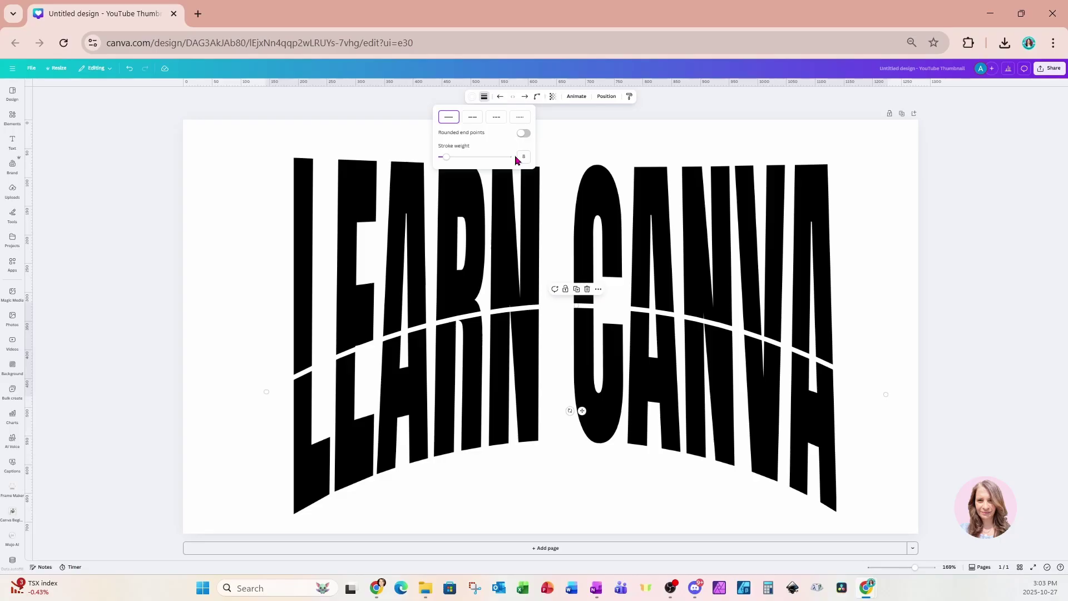
pyautogui.click(894, 180)
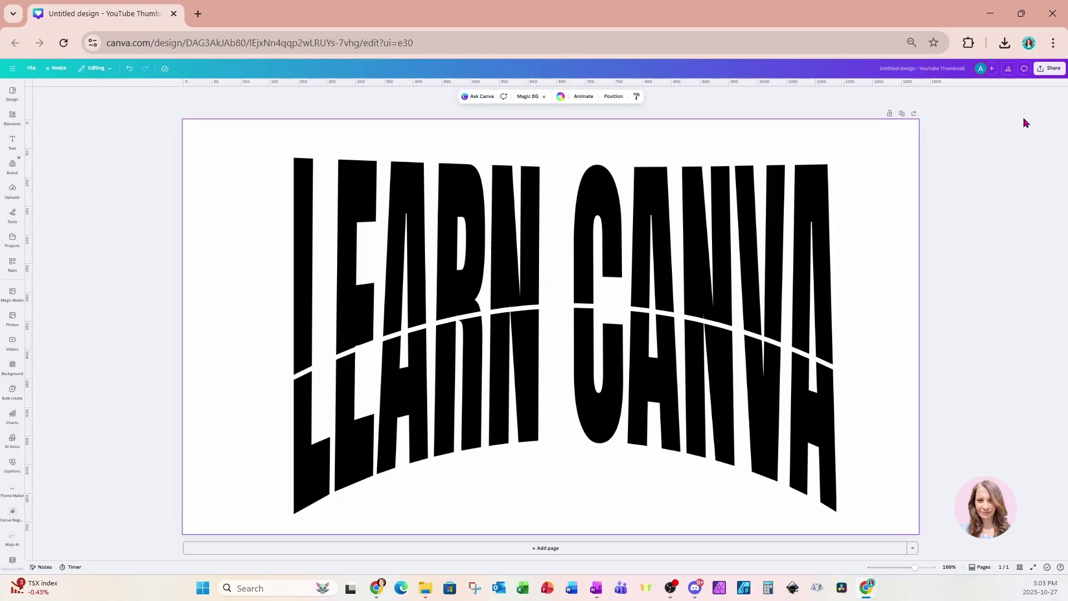
# Download the design as a PNG with a transparent background.
pyautogui.click(1050, 68)
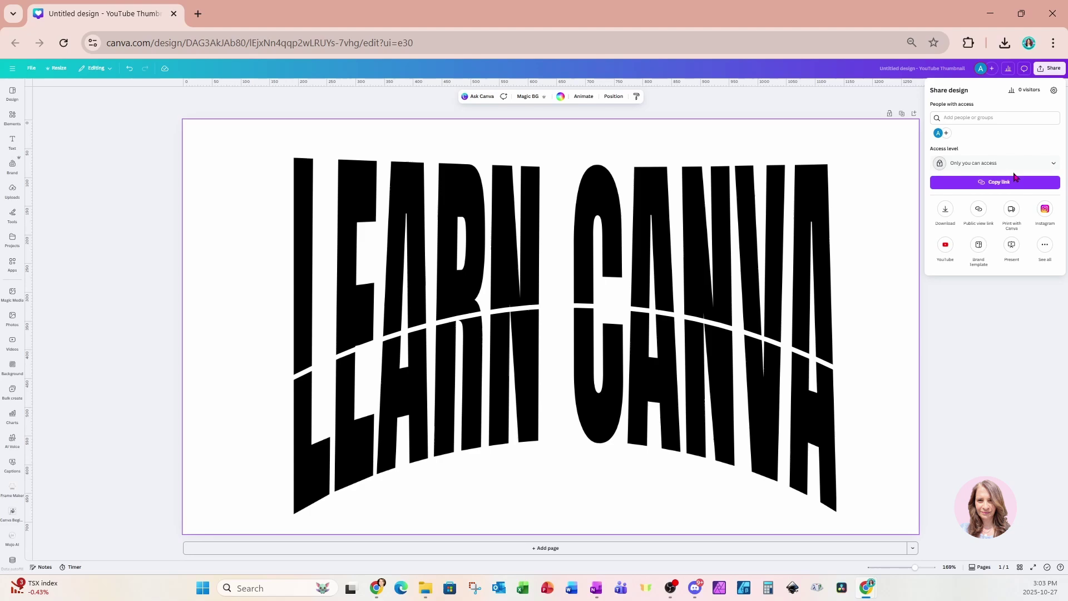
pyautogui.click(945, 209)
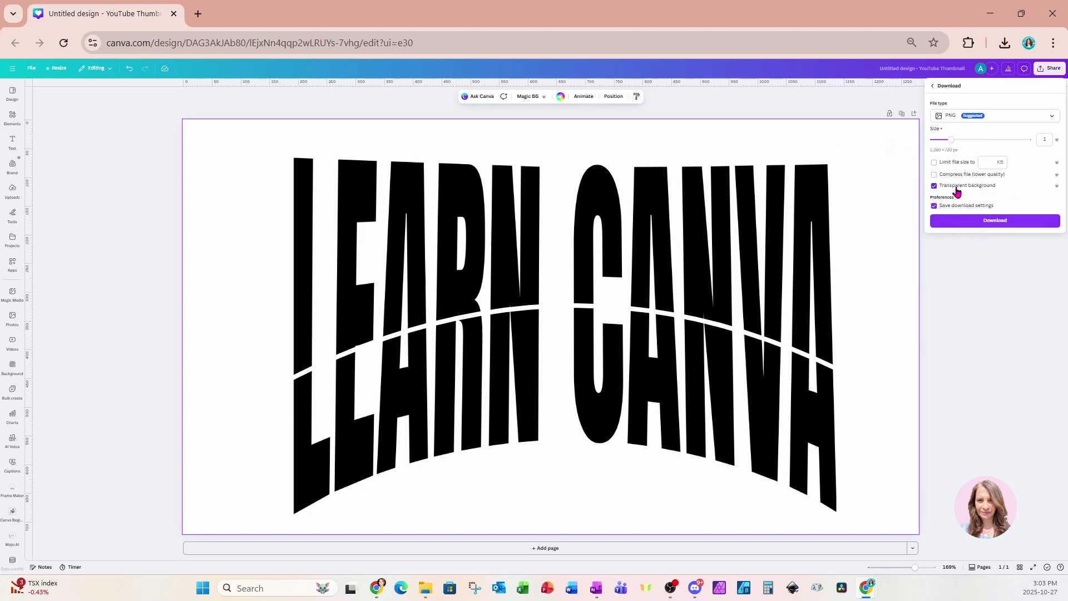
pyautogui.click(954, 225)
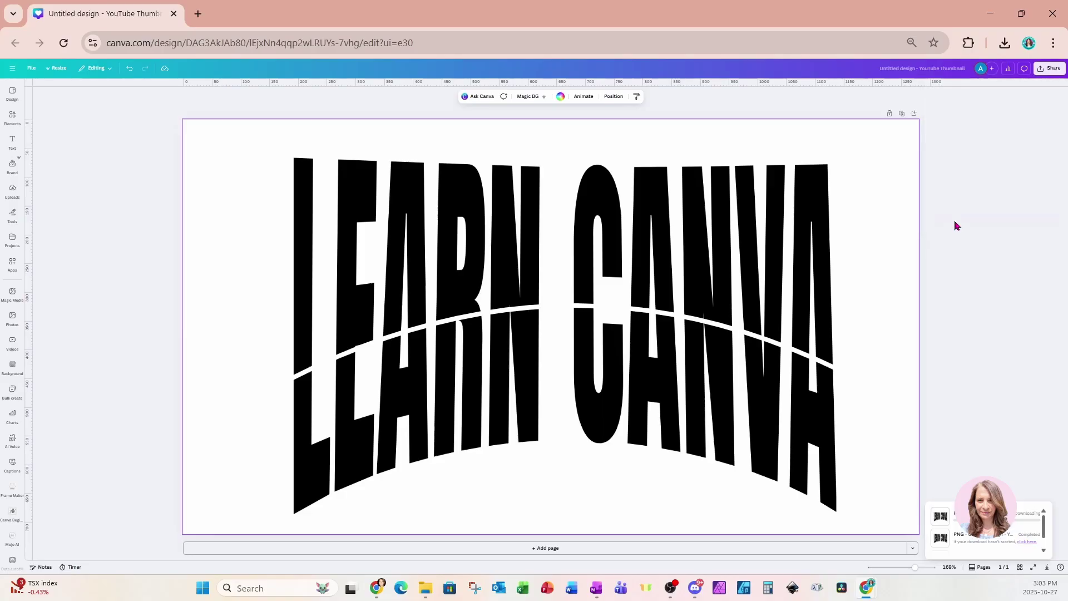
# Add a second page and place the downloaded Untitled design (21).png on it.
pyautogui.click(567, 549)
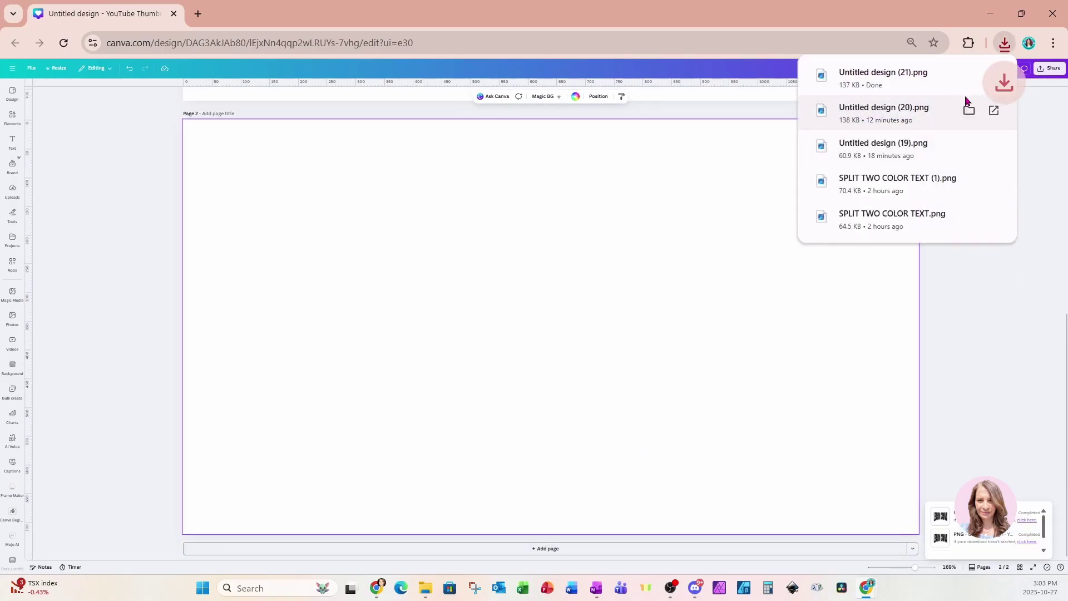
pyautogui.moveTo(924, 73); pyautogui.dragTo(545, 370)
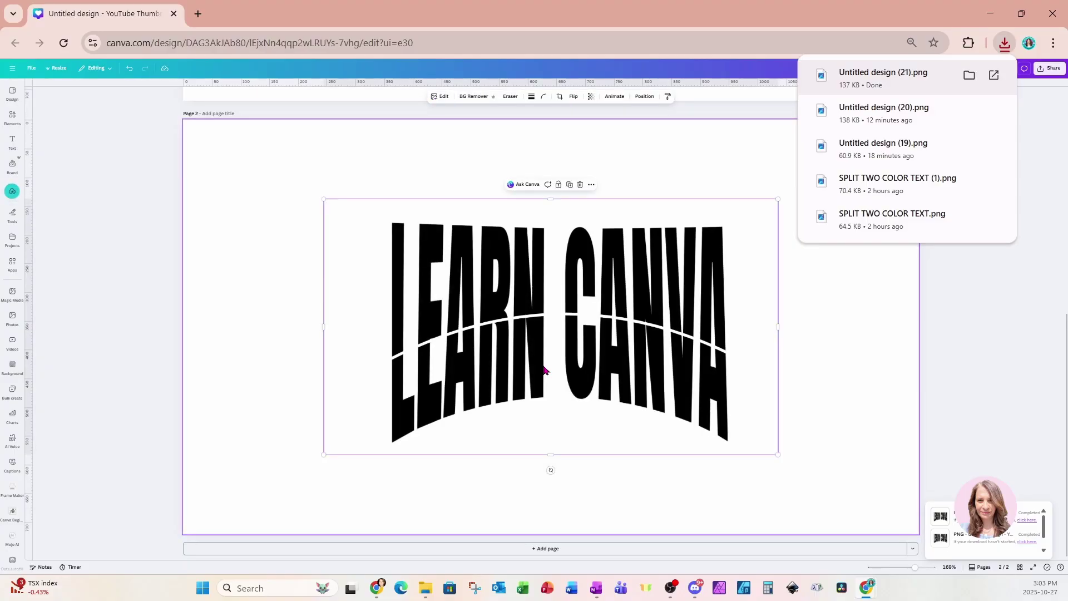
pyautogui.click(848, 303)
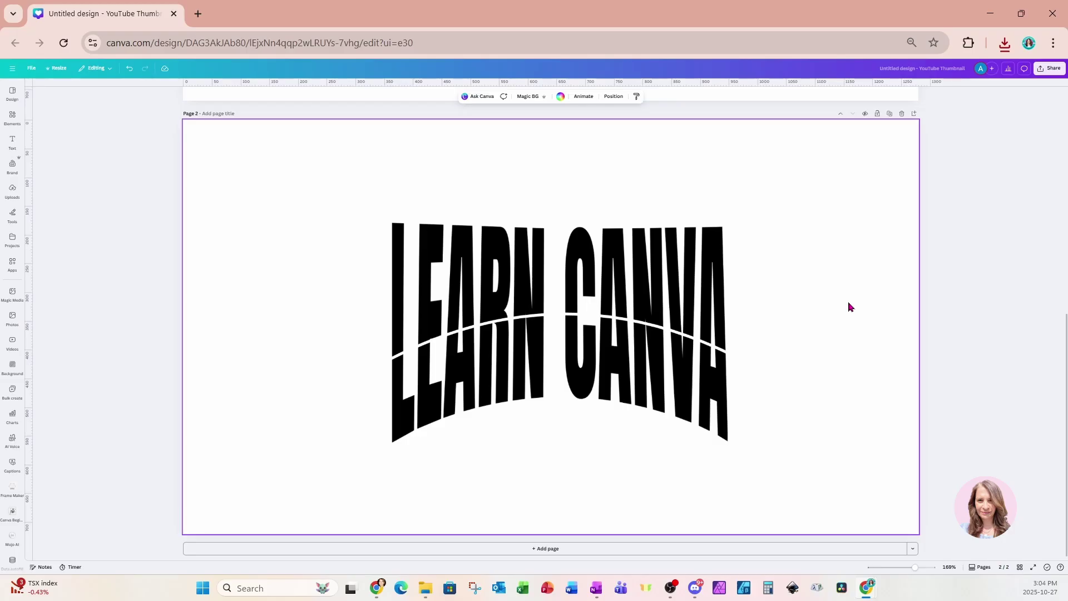
# Remove the background from the LEARN CANVA image on page 2 and leave the pixel eraser without erasing anything.
pyautogui.click(548, 311)
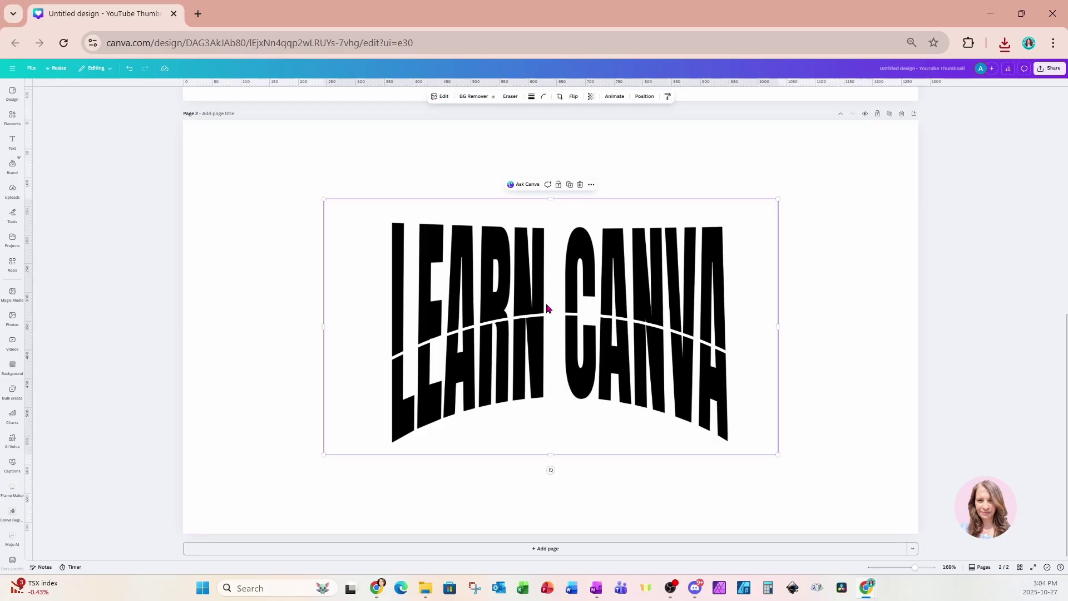
pyautogui.click(469, 97)
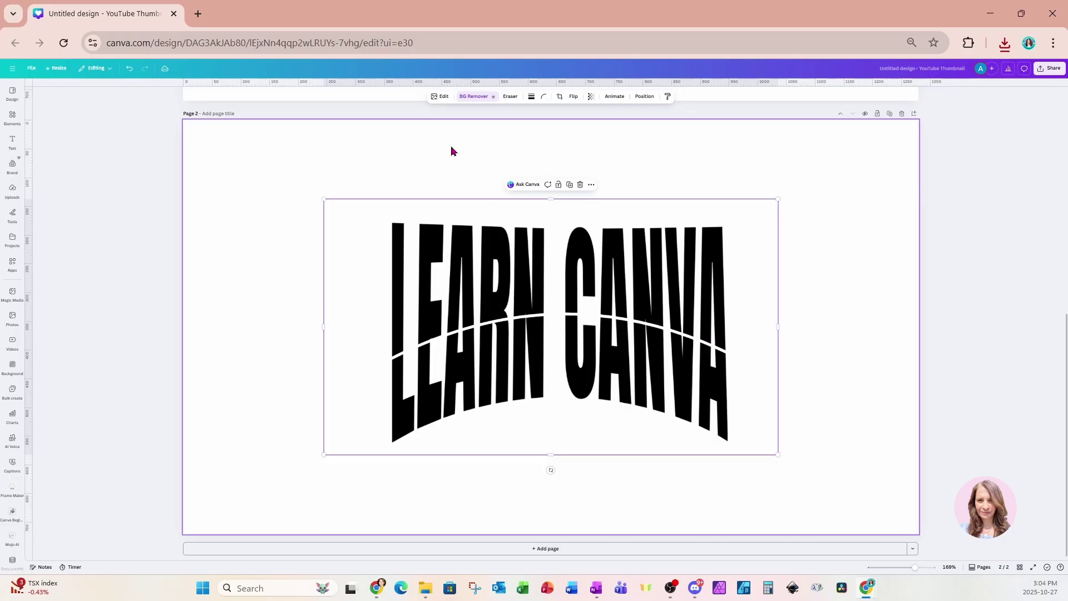
pyautogui.click(477, 98)
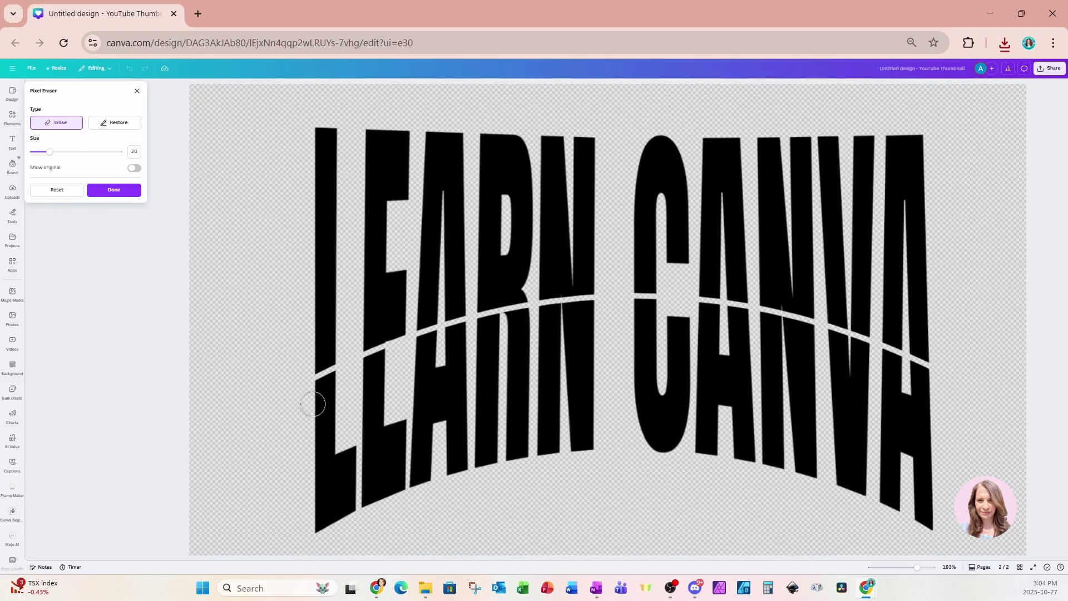
pyautogui.click(137, 93)
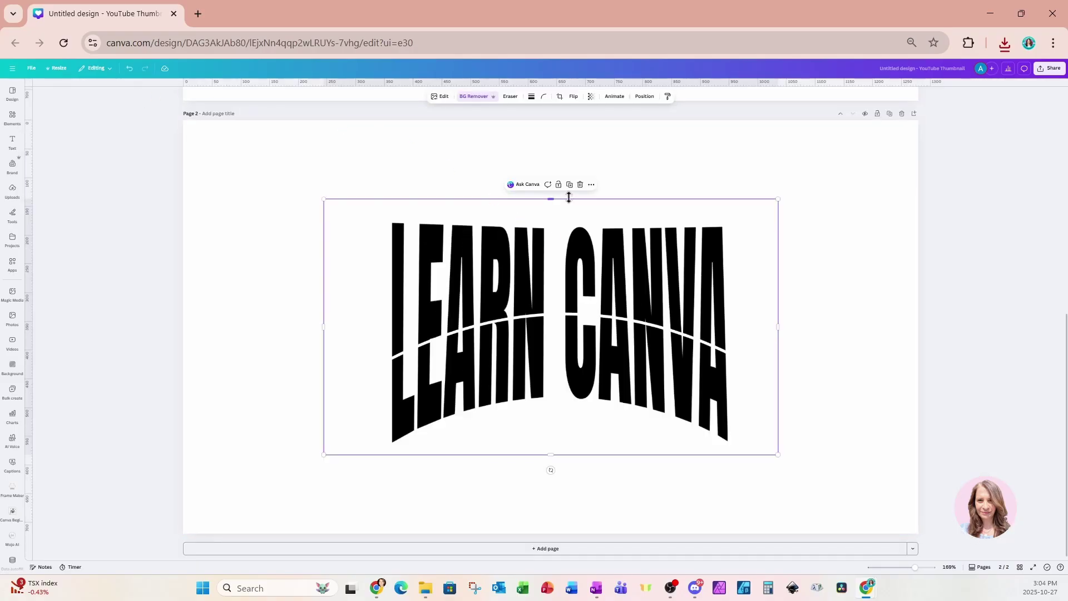
# Duplicate the LEARN CANVA image and arrange the original and the copy side by side on page 2.
pyautogui.click(571, 191)
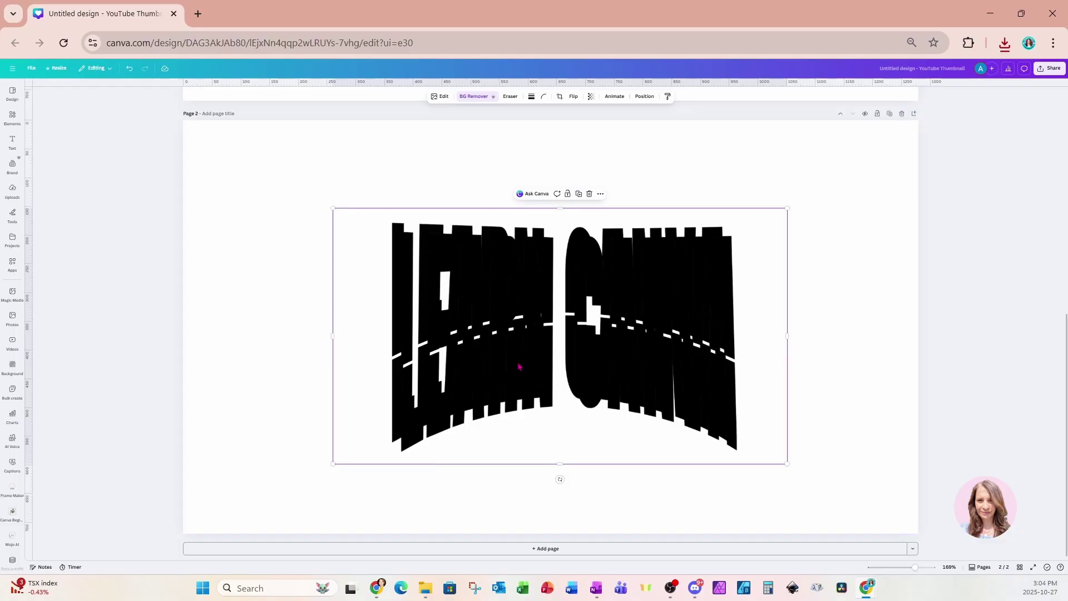
pyautogui.moveTo(518, 365); pyautogui.dragTo(741, 366)
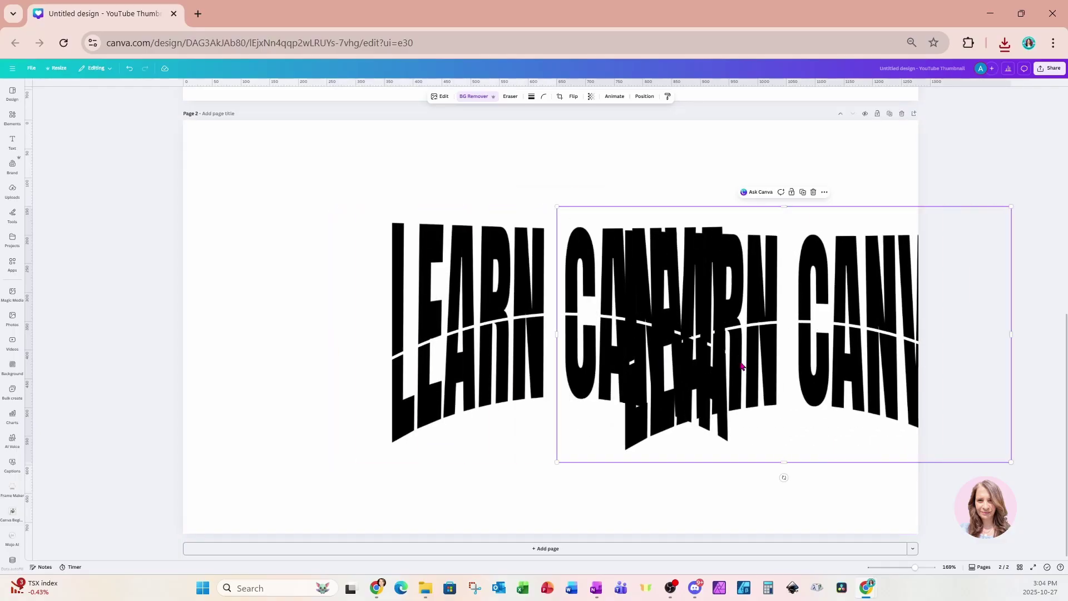
pyautogui.moveTo(468, 356); pyautogui.dragTo(279, 345)
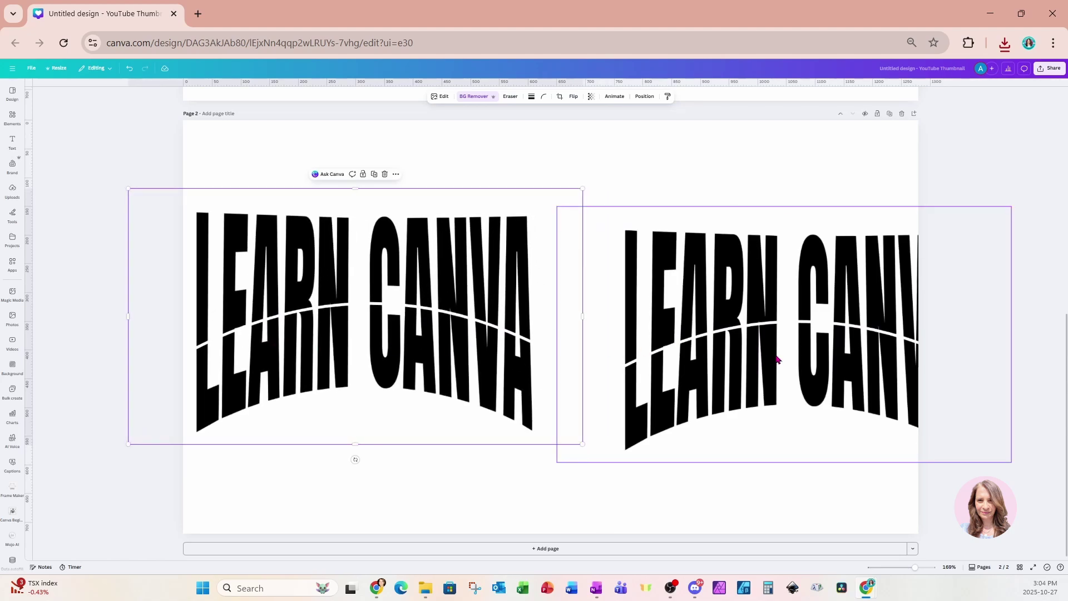
pyautogui.moveTo(776, 358); pyautogui.dragTo(761, 347)
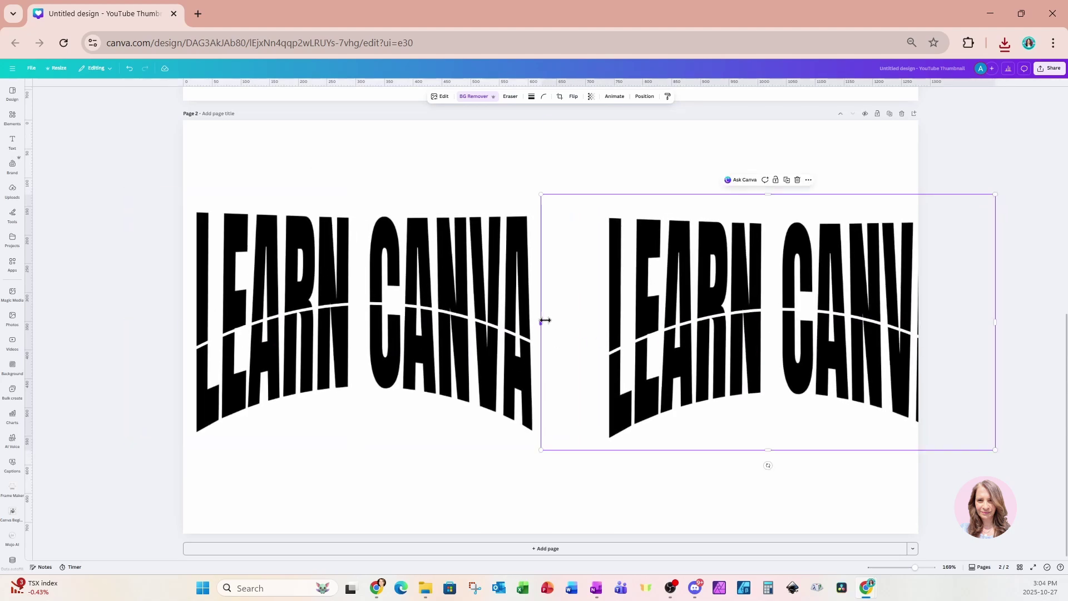
# Crop the empty side margins of the LEARN CANVA images and shift the right-hand copy fully onto the page.
pyautogui.moveTo(544, 321); pyautogui.dragTo(596, 322)
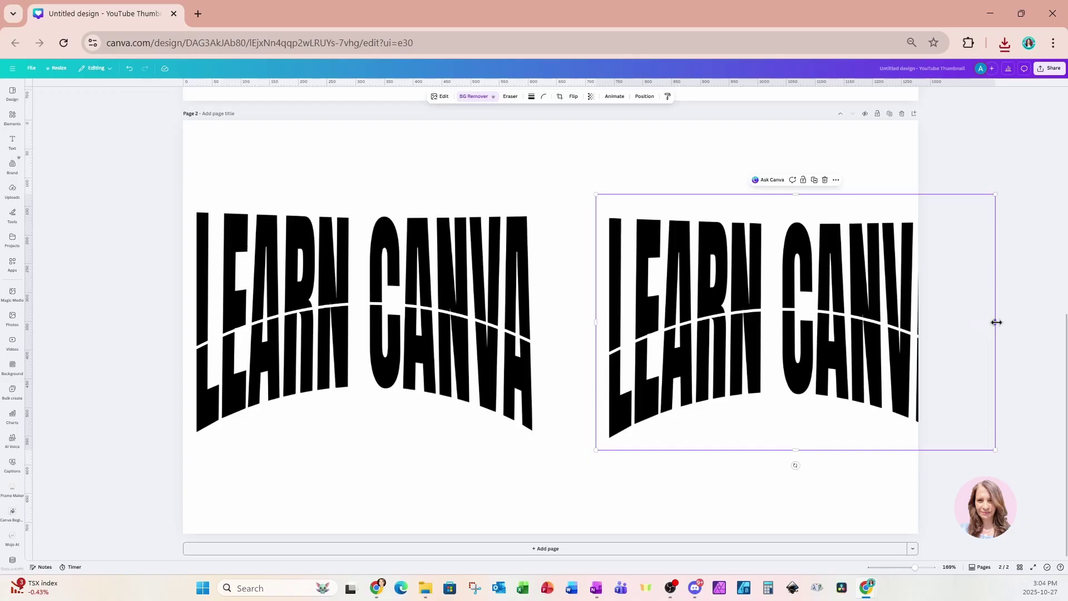
pyautogui.moveTo(996, 322); pyautogui.dragTo(953, 322)
pyautogui.moveTo(815, 319); pyautogui.dragTo(773, 318)
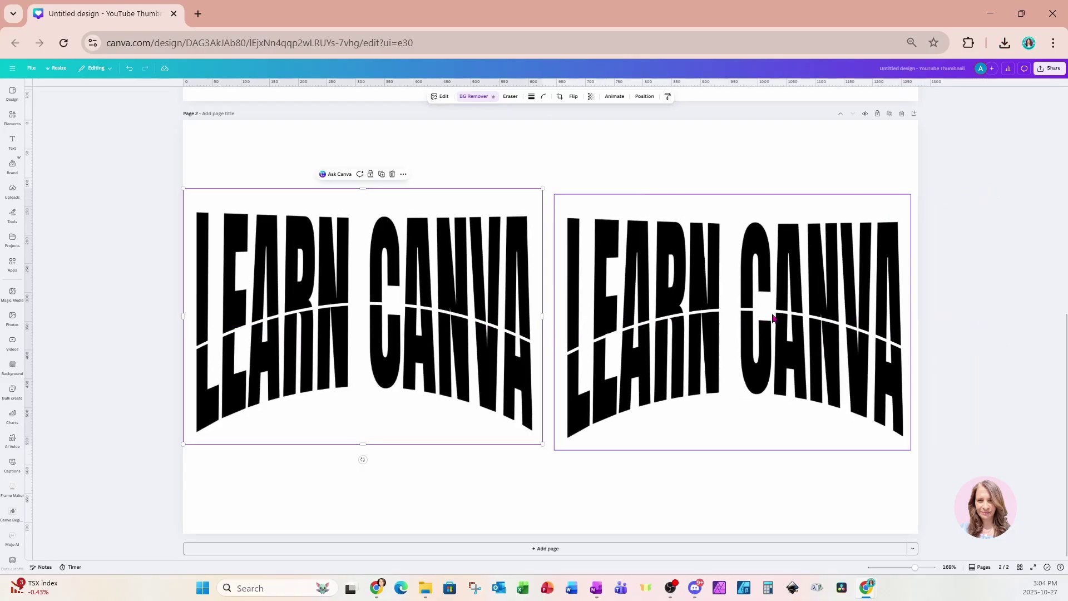
# Try cropping the right-hand copy from its top edge down to the curved gap, and undo the crop.
pyautogui.click(773, 318)
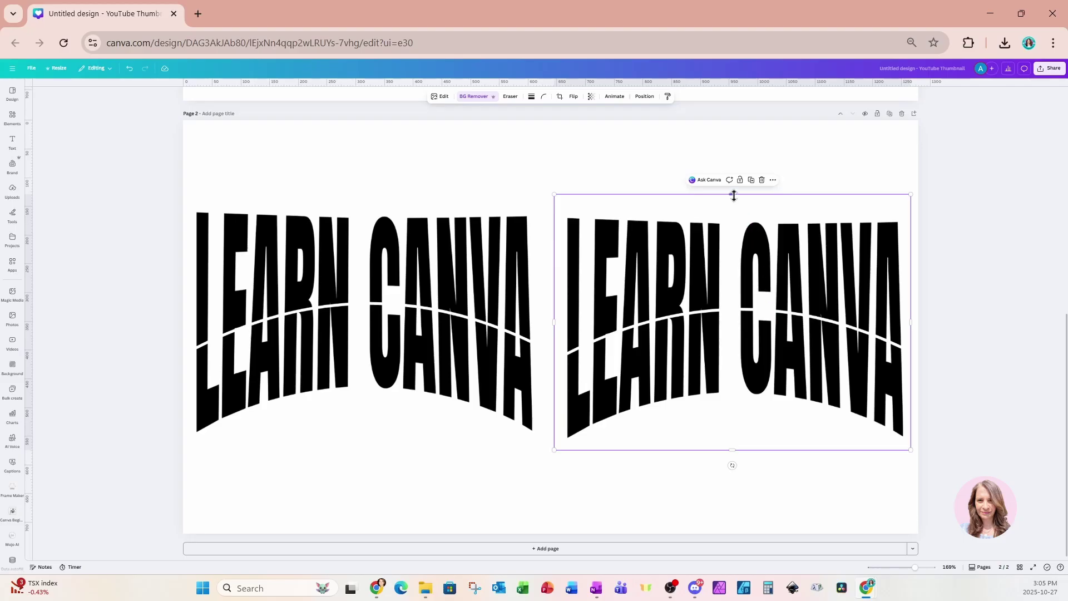
pyautogui.moveTo(733, 194); pyautogui.dragTo(728, 310)
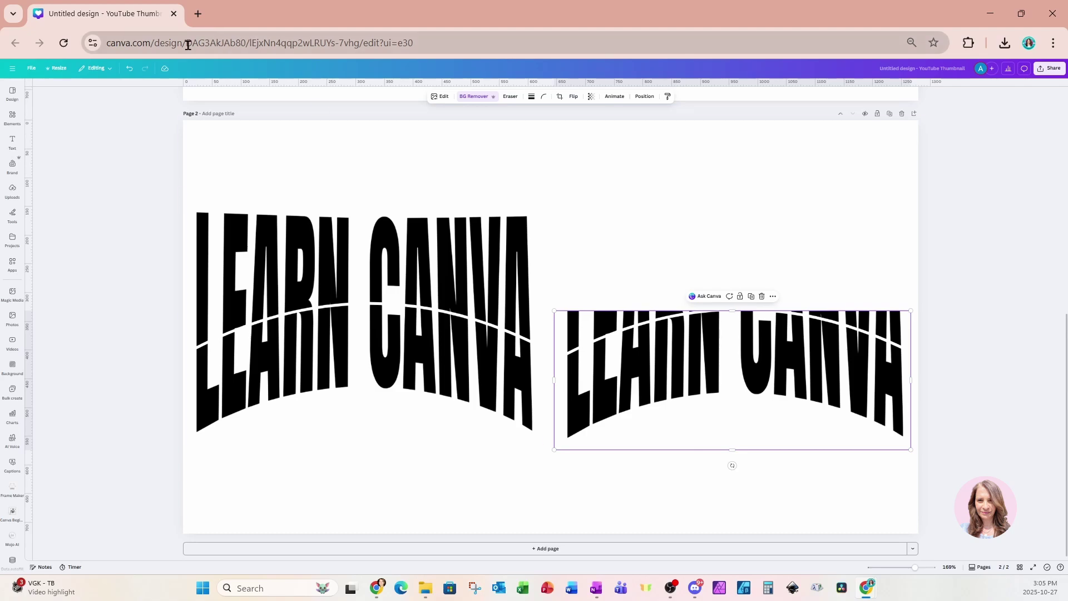
pyautogui.click(130, 69)
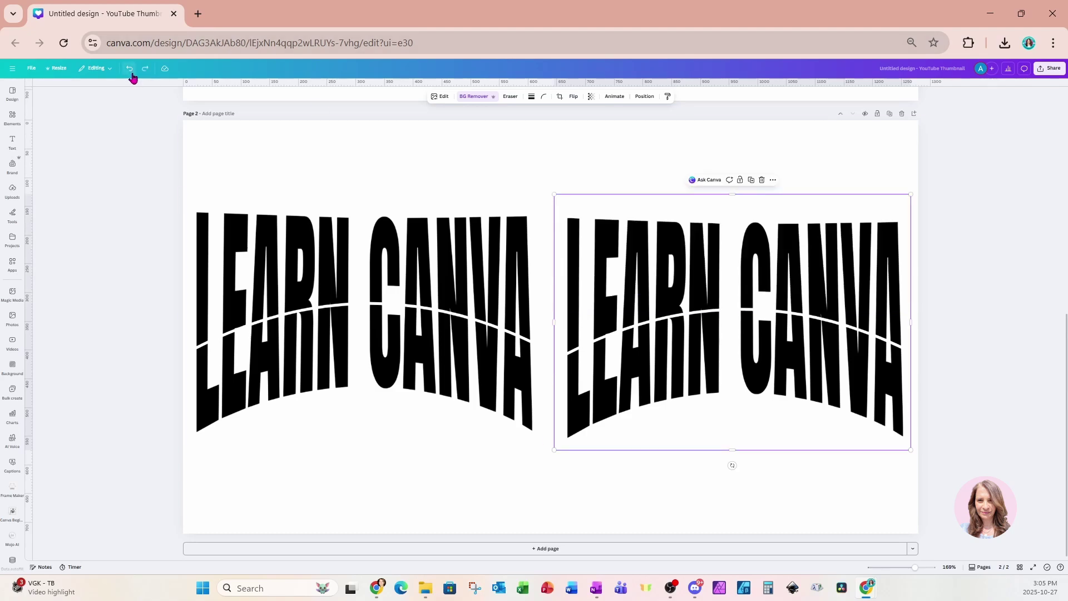
# Erase everything below the curved gap in the left-hand LEARN CANVA image with the pixel eraser at size 58.
pyautogui.click(331, 302)
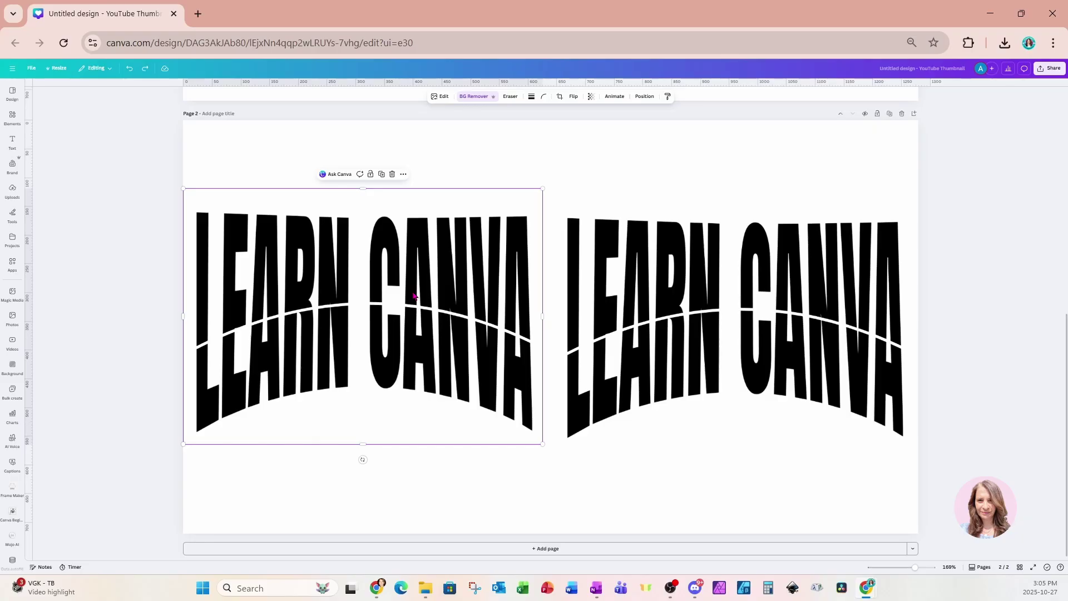
pyautogui.click(469, 98)
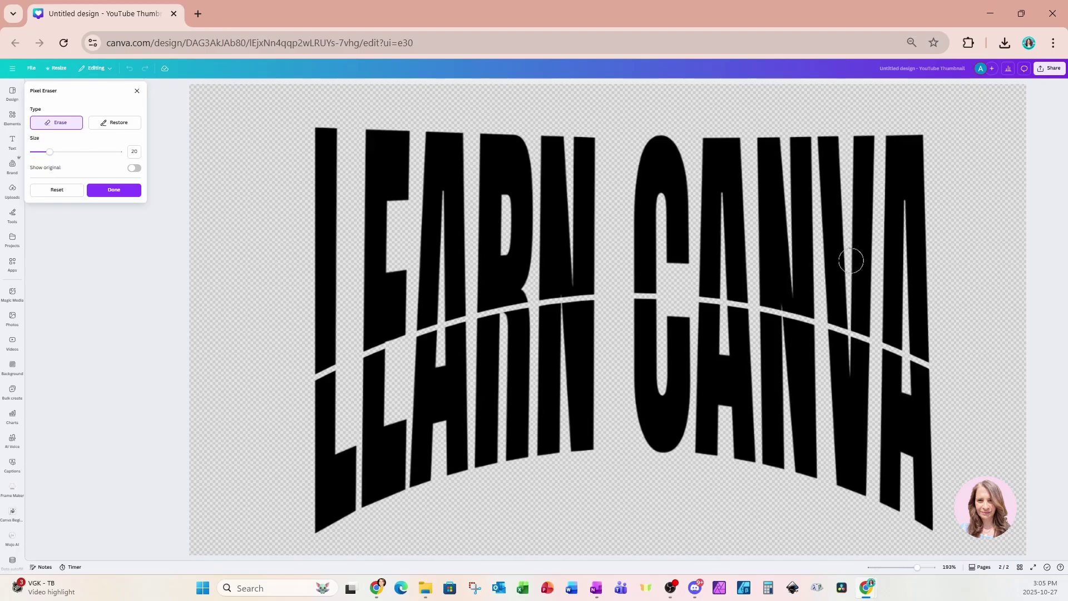
pyautogui.moveTo(52, 161); pyautogui.dragTo(84, 160)
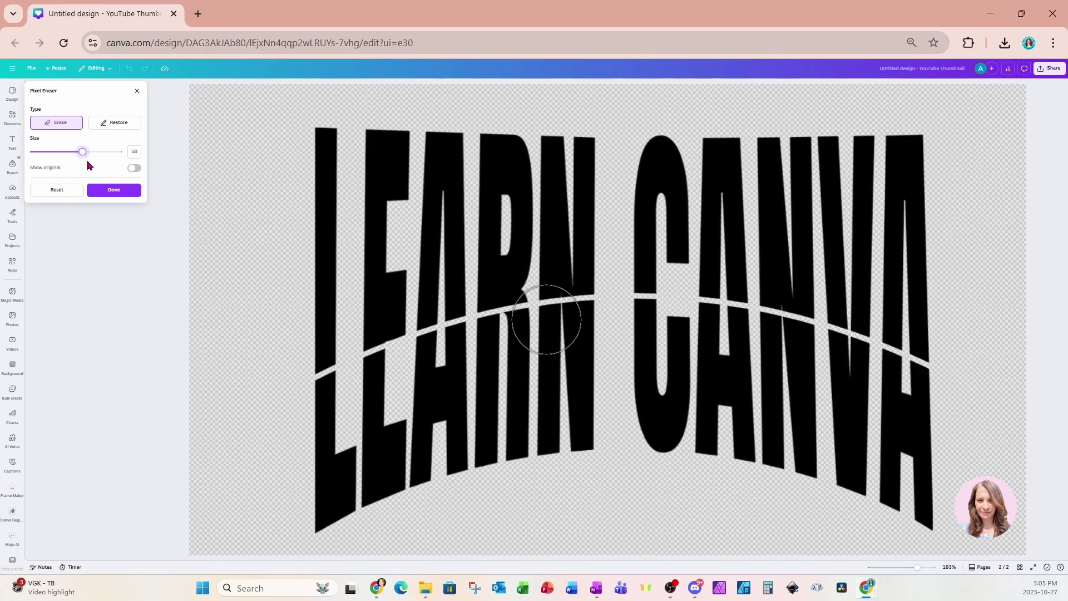
pyautogui.moveTo(315, 432)
pyautogui.mouseDown()
pyautogui.moveTo(384, 378)
pyautogui.moveTo(492, 349)
pyautogui.moveTo(584, 331)
pyautogui.moveTo(713, 336)
pyautogui.moveTo(813, 356)
pyautogui.moveTo(904, 395)
pyautogui.moveTo(925, 431)
pyautogui.moveTo(934, 517)
pyautogui.moveTo(765, 479)
pyautogui.moveTo(458, 489)
pyautogui.moveTo(322, 536)
pyautogui.moveTo(331, 477)
pyautogui.moveTo(448, 432)
pyautogui.moveTo(612, 411)
pyautogui.moveTo(853, 452)
pyautogui.moveTo(851, 441)
pyautogui.moveTo(706, 400)
pyautogui.moveTo(529, 398)
pyautogui.moveTo(410, 436)
pyautogui.mouseUp()
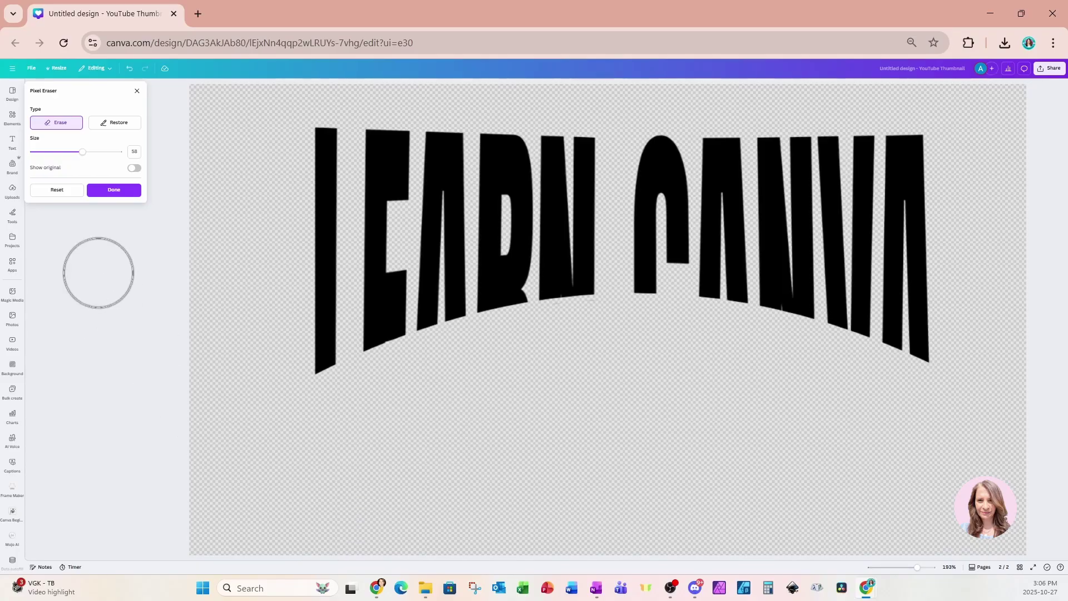
pyautogui.click(110, 191)
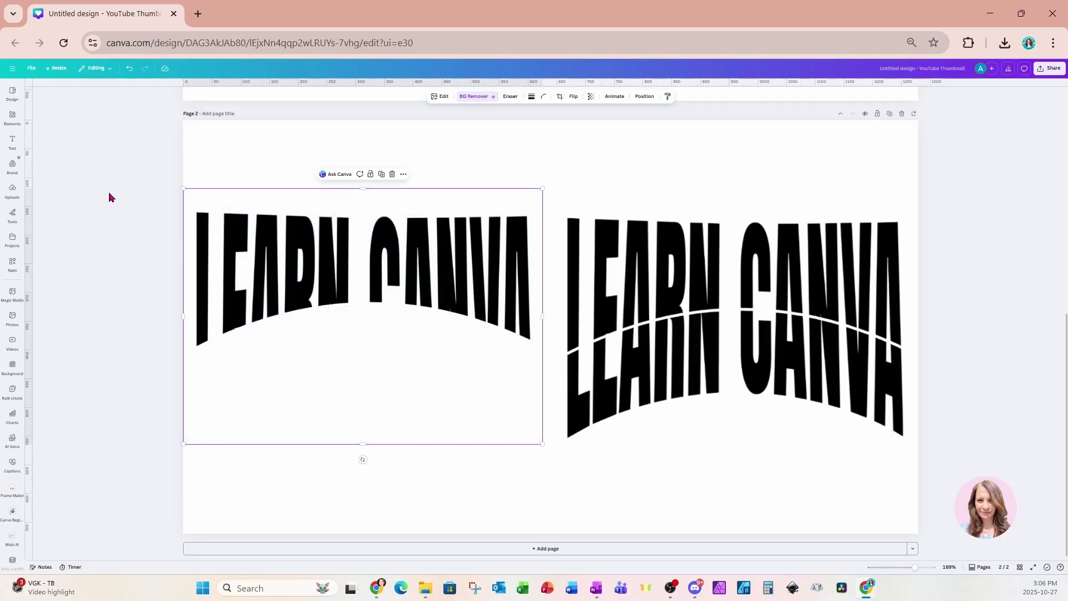
# Erase everything above the curved gap in the right-hand LEARN CANVA image with the pixel eraser, finishing at size 58.
pyautogui.click(665, 266)
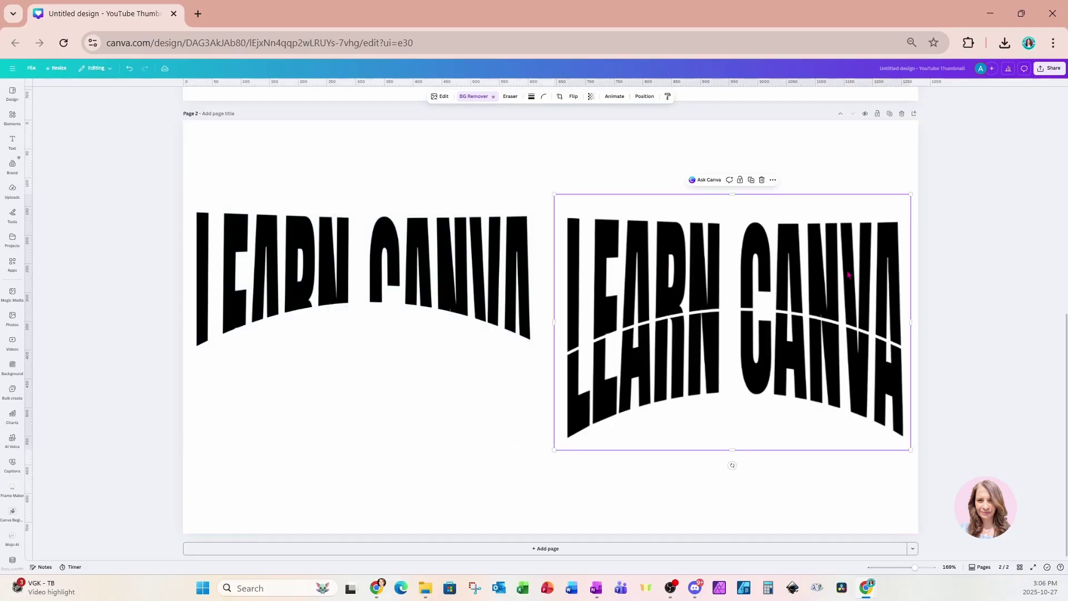
pyautogui.click(477, 97)
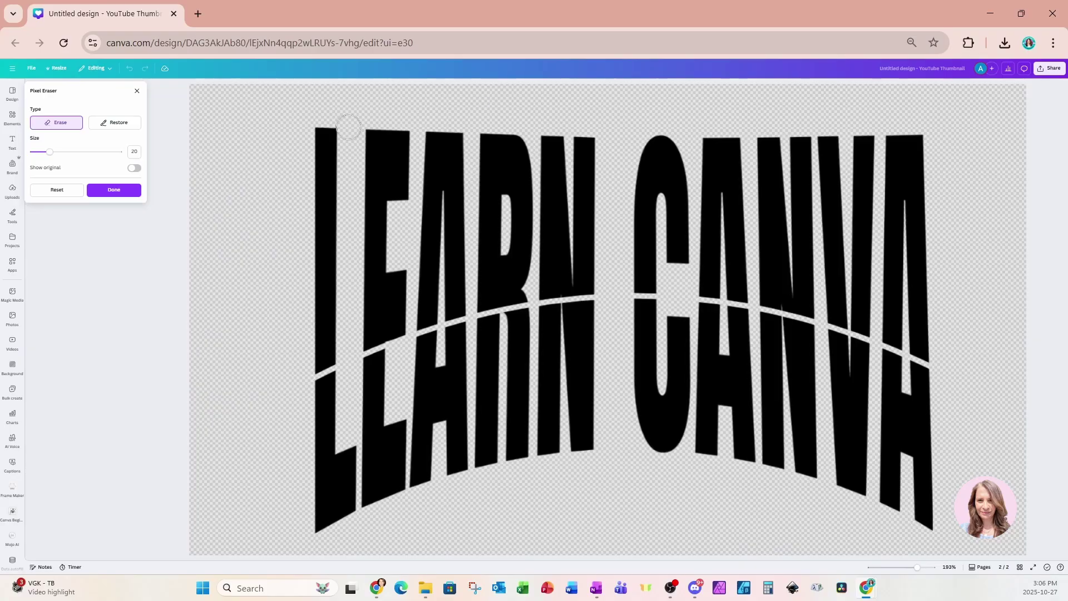
pyautogui.moveTo(50, 152); pyautogui.dragTo(103, 152)
pyautogui.moveTo(186, 148)
pyautogui.mouseDown()
pyautogui.moveTo(811, 155)
pyautogui.moveTo(336, 250)
pyautogui.moveTo(681, 228)
pyautogui.moveTo(896, 275)
pyautogui.moveTo(745, 178)
pyautogui.moveTo(323, 294)
pyautogui.moveTo(195, 231)
pyautogui.mouseUp()
pyautogui.moveTo(102, 152); pyautogui.dragTo(82, 152)
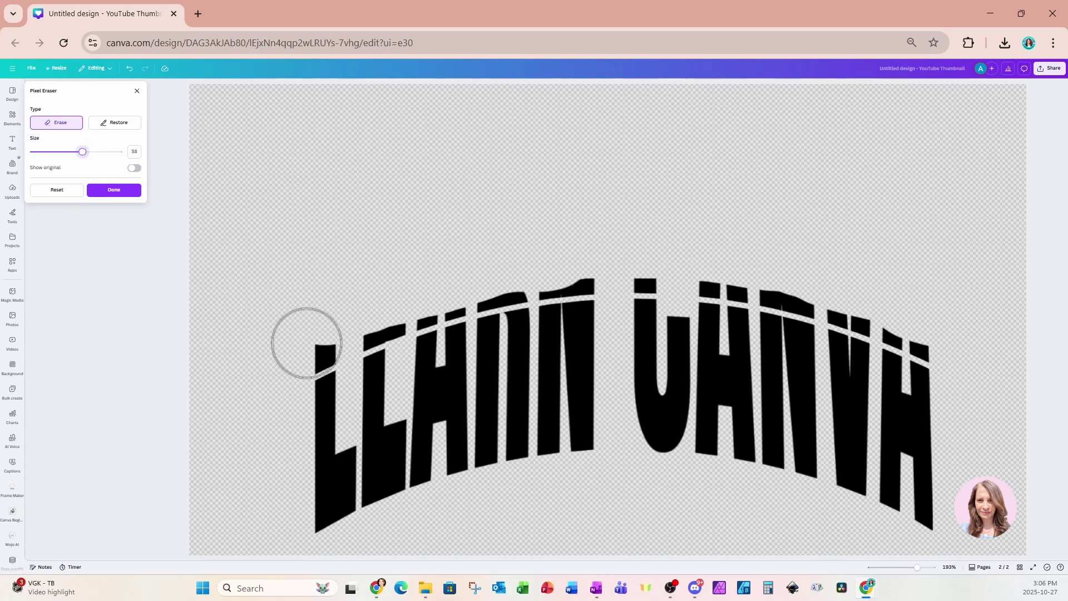
pyautogui.moveTo(306, 343)
pyautogui.mouseDown()
pyautogui.moveTo(422, 288)
pyautogui.moveTo(531, 261)
pyautogui.moveTo(651, 257)
pyautogui.moveTo(802, 279)
pyautogui.moveTo(934, 329)
pyautogui.mouseUp()
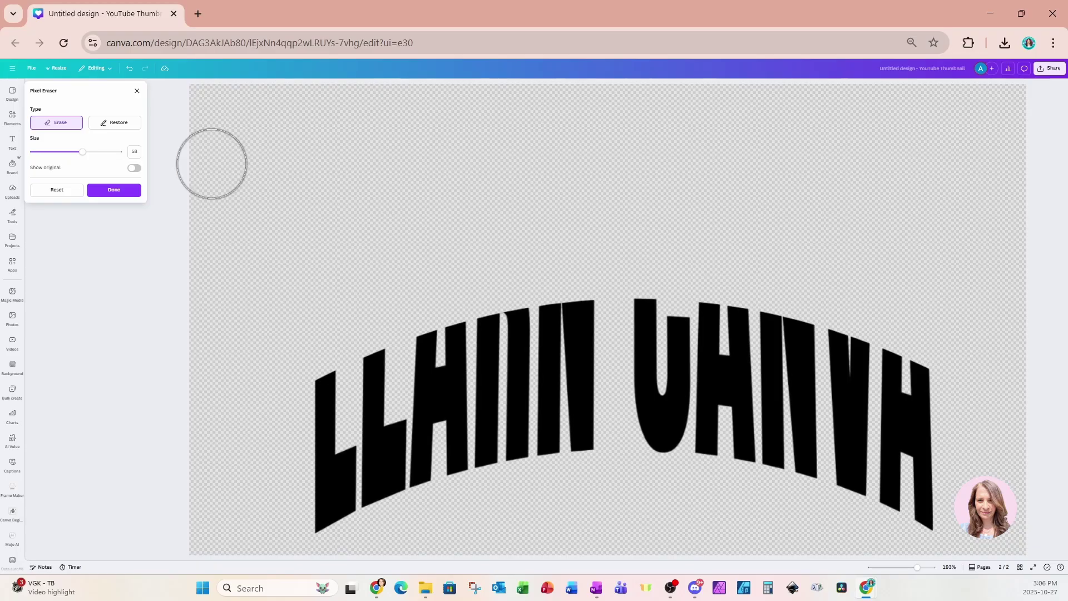
pyautogui.click(126, 190)
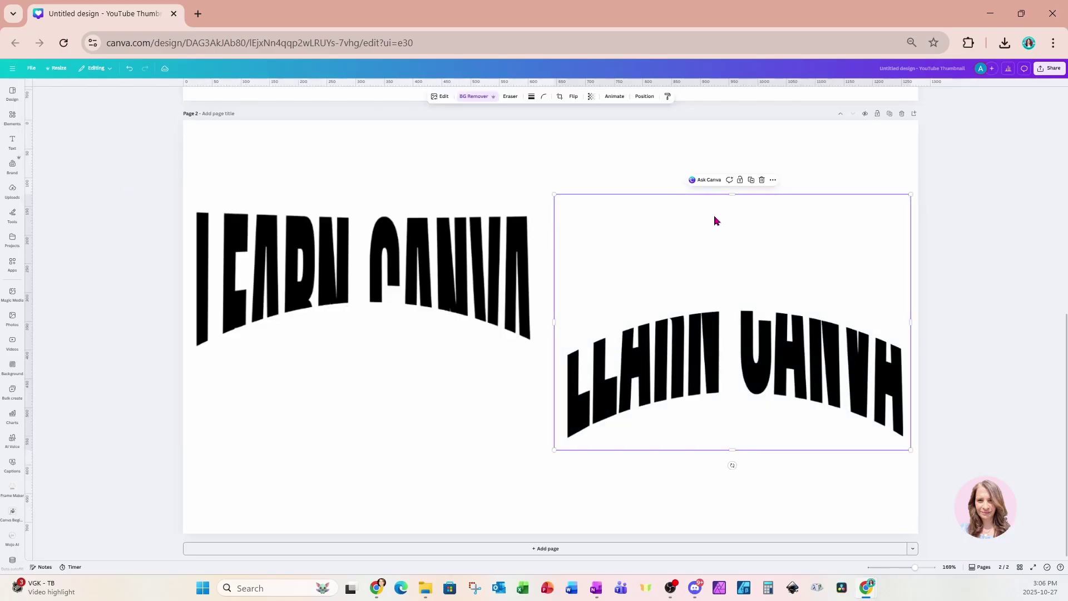
# Crop the empty area above the lower lettering half and the empty area below the upper lettering half.
pyautogui.moveTo(733, 195); pyautogui.dragTo(743, 304)
pyautogui.click(477, 276)
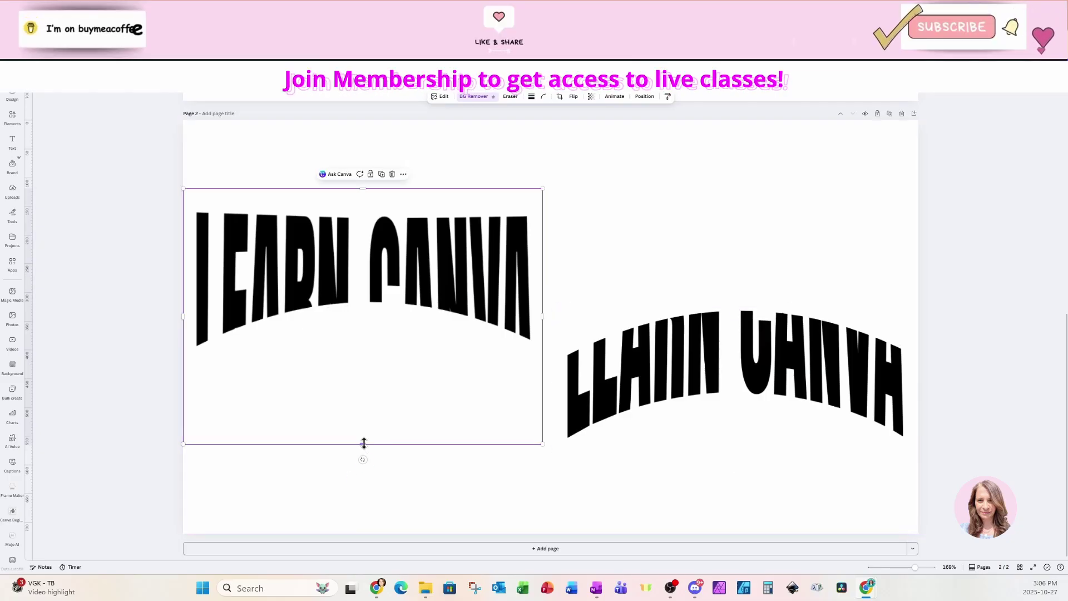
pyautogui.moveTo(362, 443); pyautogui.dragTo(365, 269)
# Move the upper half to the page's upper middle and fit the lower half beneath it, leaving a thin curved gap.
pyautogui.moveTo(367, 178); pyautogui.dragTo(562, 223)
pyautogui.click(889, 353)
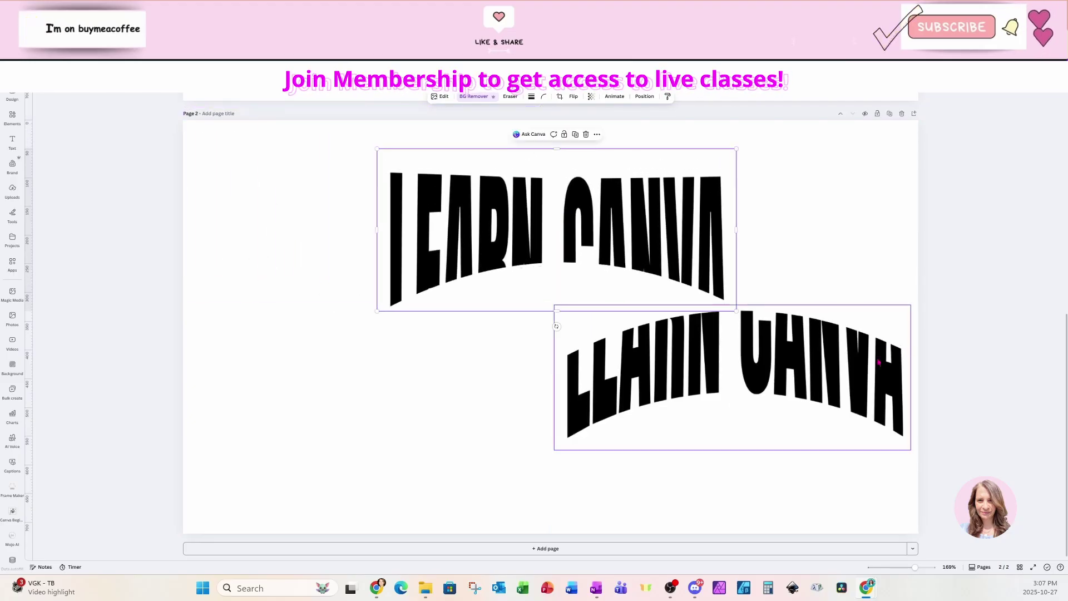
pyautogui.moveTo(889, 354); pyautogui.dragTo(697, 316)
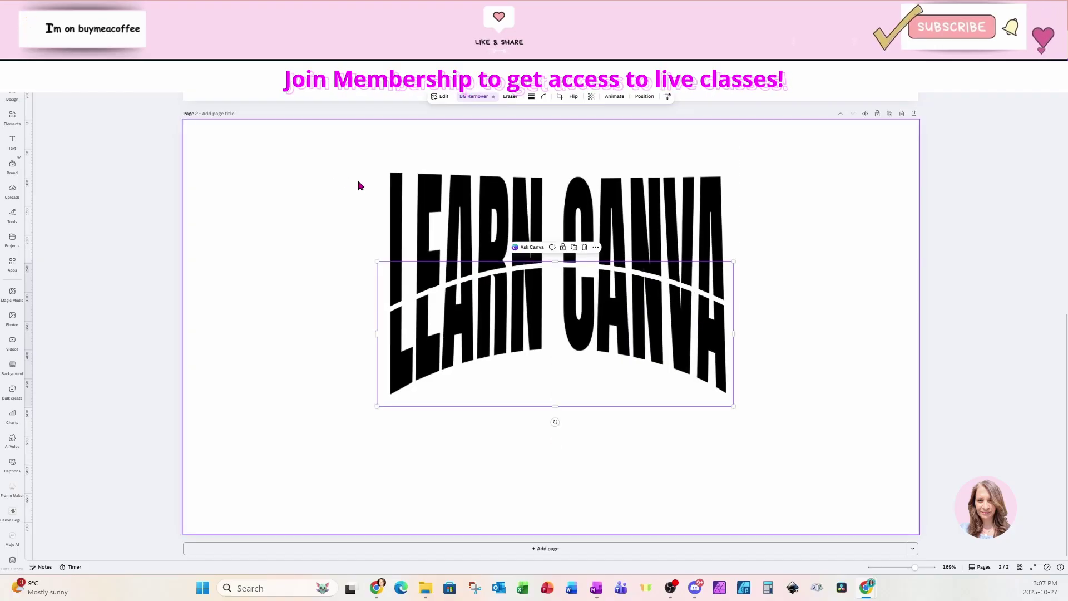
# Enlarge both lettering halves together until they fill most of page 2, and center them on the page.
pyautogui.moveTo(321, 167); pyautogui.dragTo(849, 431)
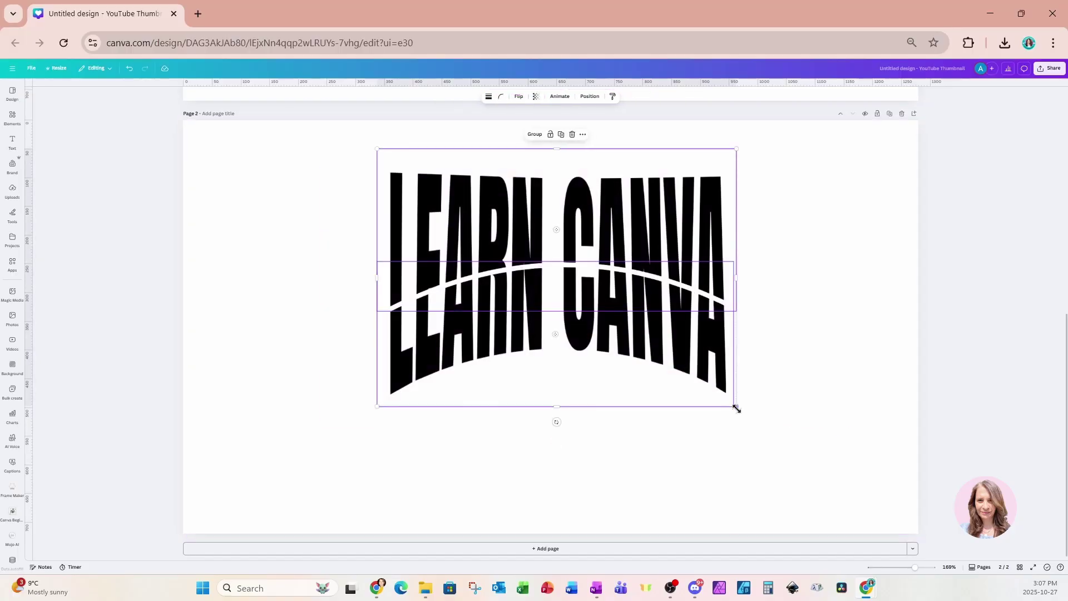
pyautogui.moveTo(734, 407); pyautogui.dragTo(875, 506)
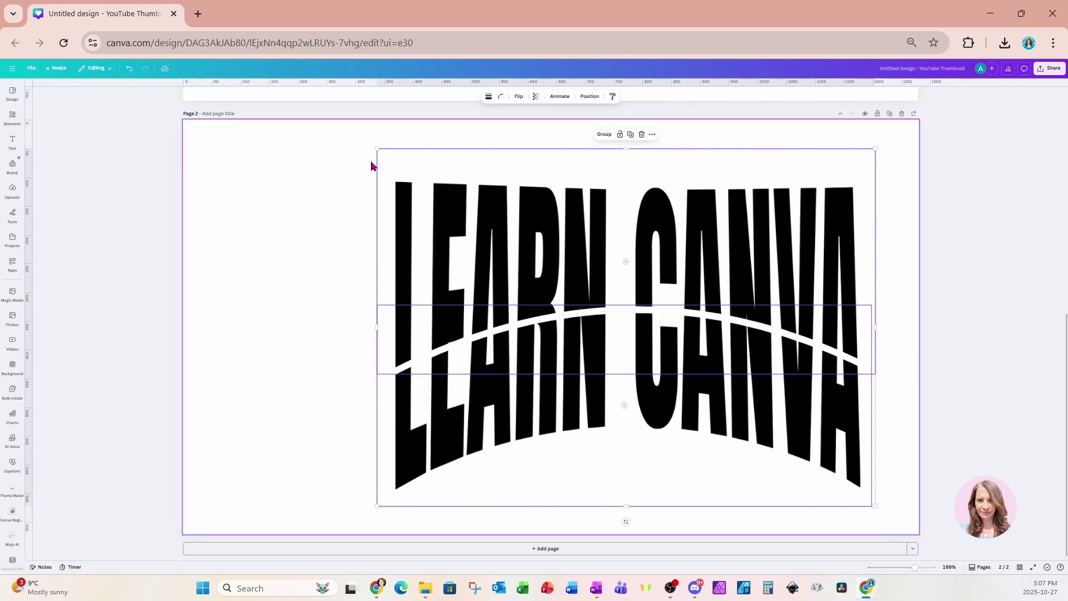
pyautogui.moveTo(376, 149); pyautogui.dragTo(314, 106)
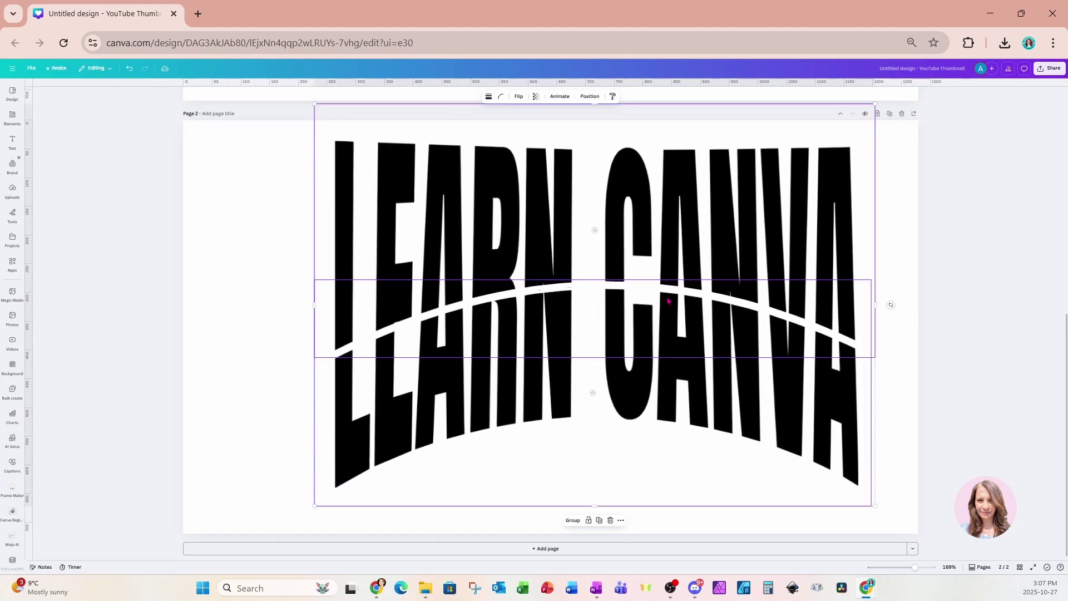
pyautogui.moveTo(669, 297); pyautogui.dragTo(635, 324)
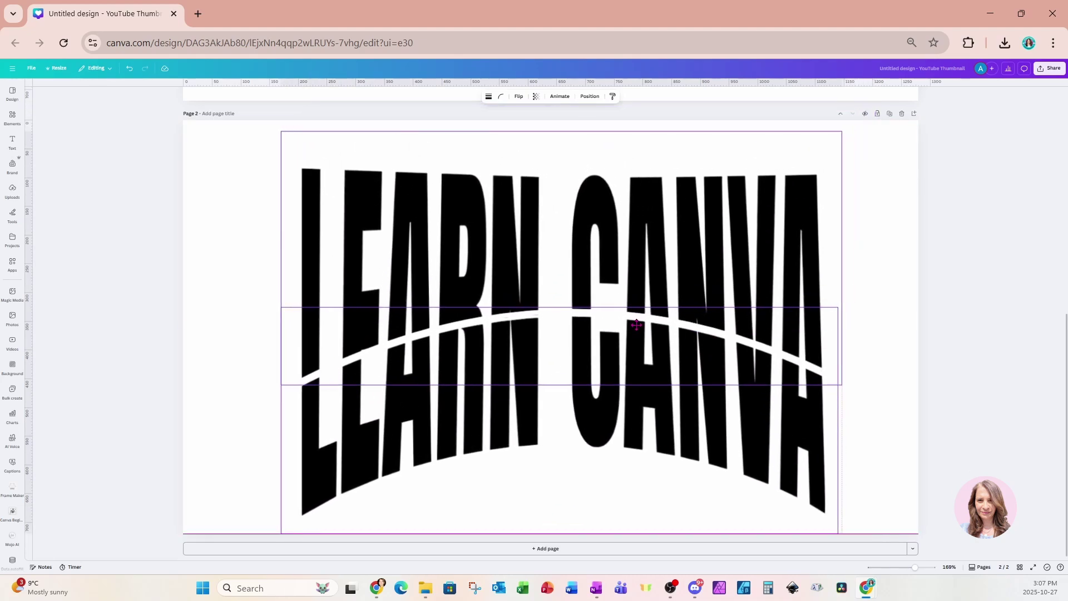
pyautogui.click(873, 260)
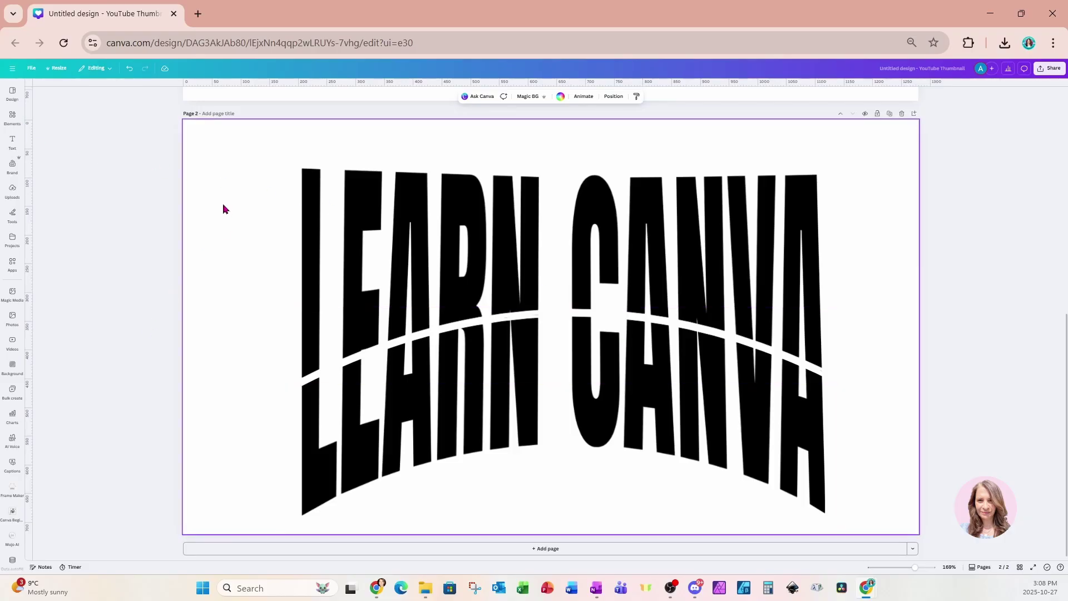
# Add a small square in the page's upper-left corner and fill it with the magenta brand color.
pyautogui.press('t')
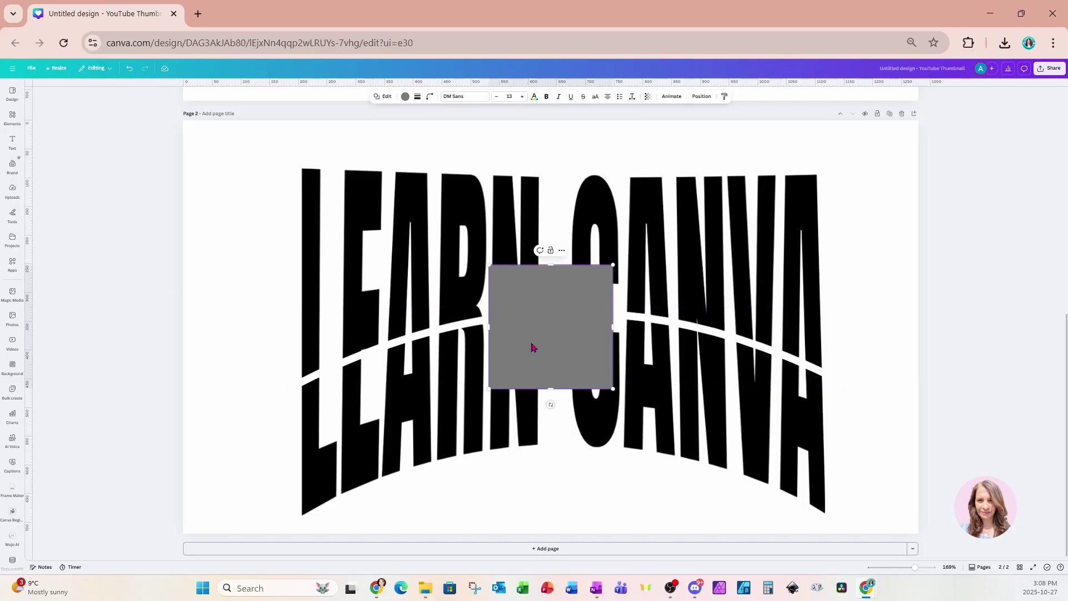
pyautogui.moveTo(534, 345); pyautogui.dragTo(229, 205)
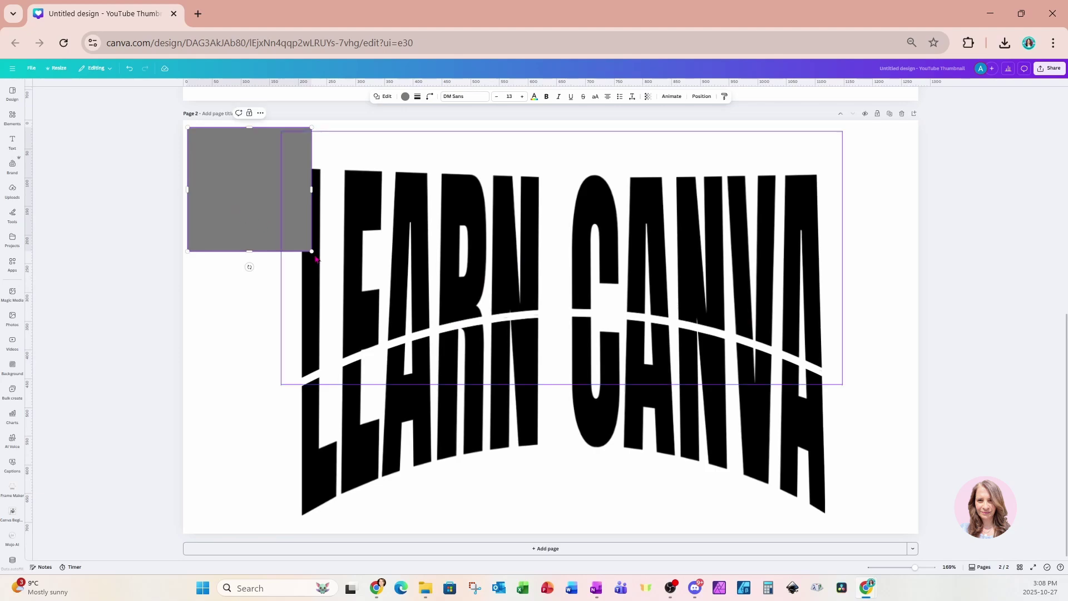
pyautogui.moveTo(306, 254); pyautogui.dragTo(252, 199)
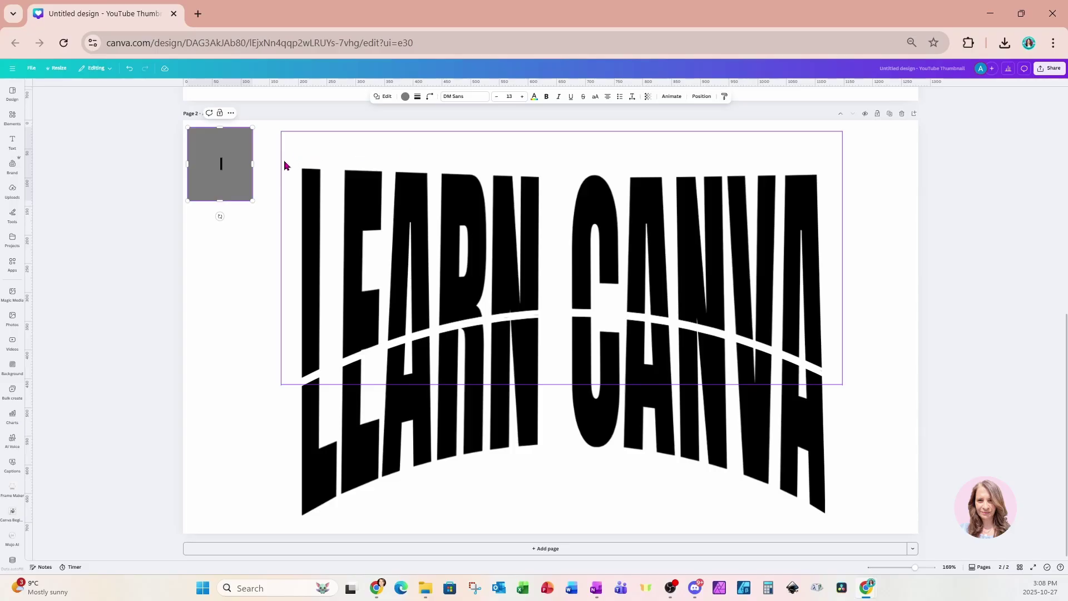
pyautogui.click(405, 98)
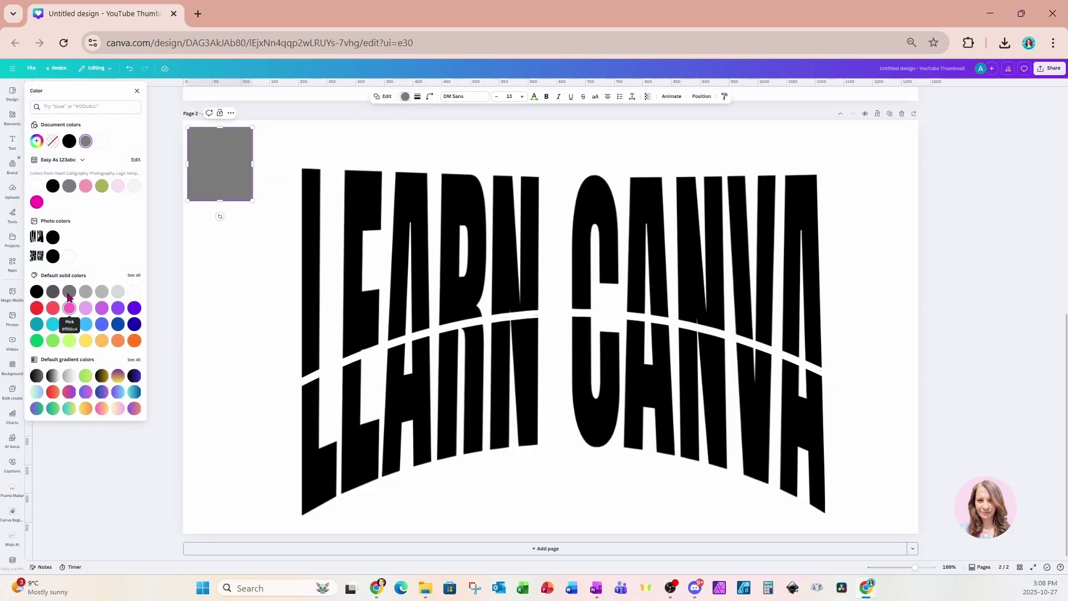
pyautogui.click(37, 202)
pyautogui.click(184, 292)
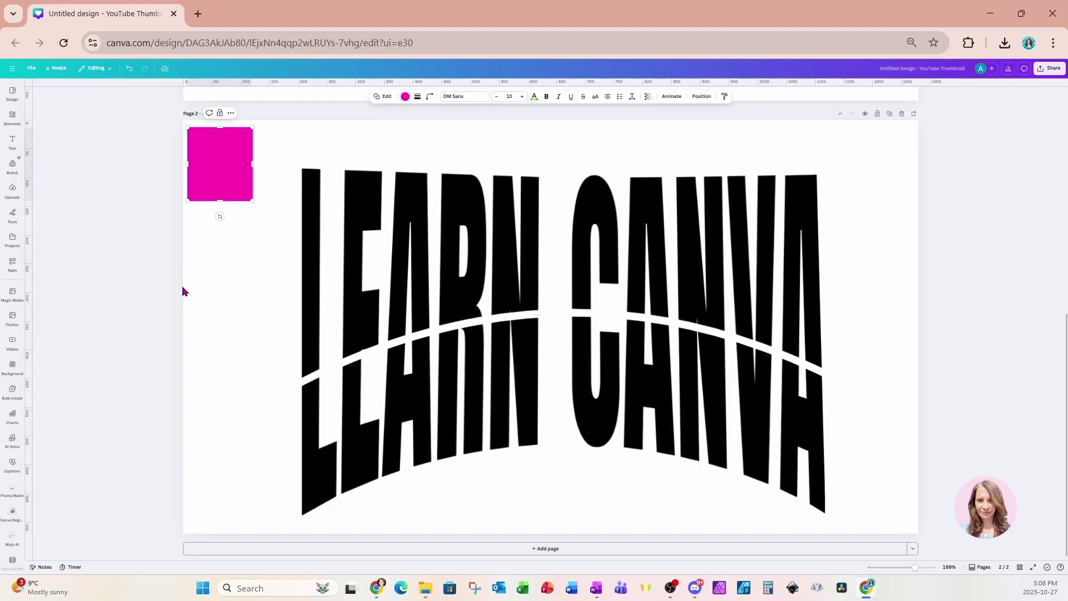
# Duplicate the magenta square, place the copy directly below it, and fill the copy with the default violet-blue color.
pyautogui.click(227, 267)
pyautogui.click(222, 190)
pyautogui.click(226, 118)
pyautogui.moveTo(235, 157); pyautogui.dragTo(224, 227)
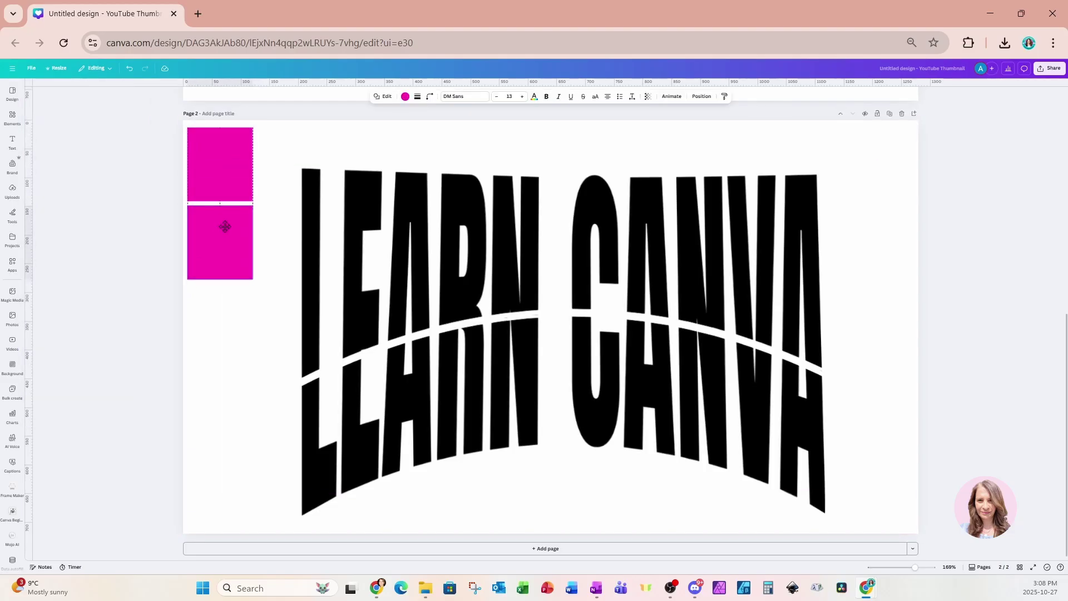
pyautogui.click(405, 97)
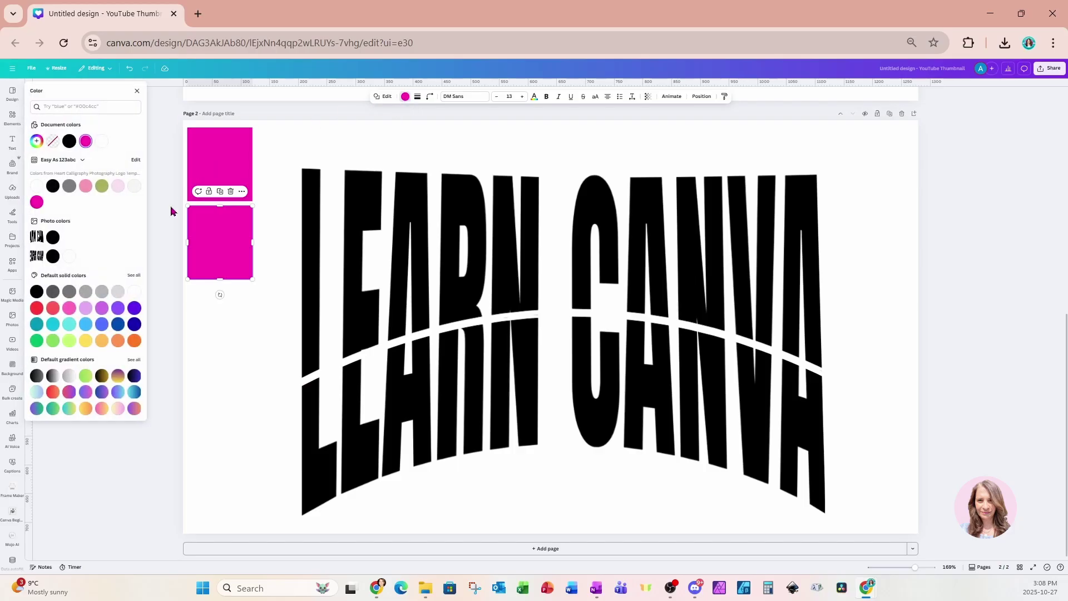
pyautogui.click(135, 309)
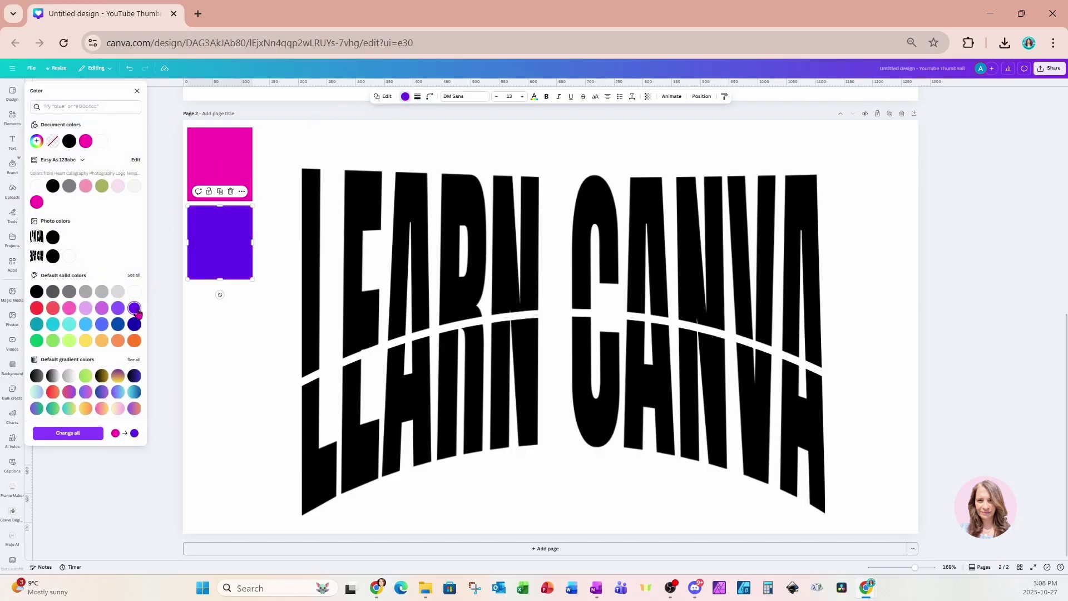
pyautogui.click(242, 346)
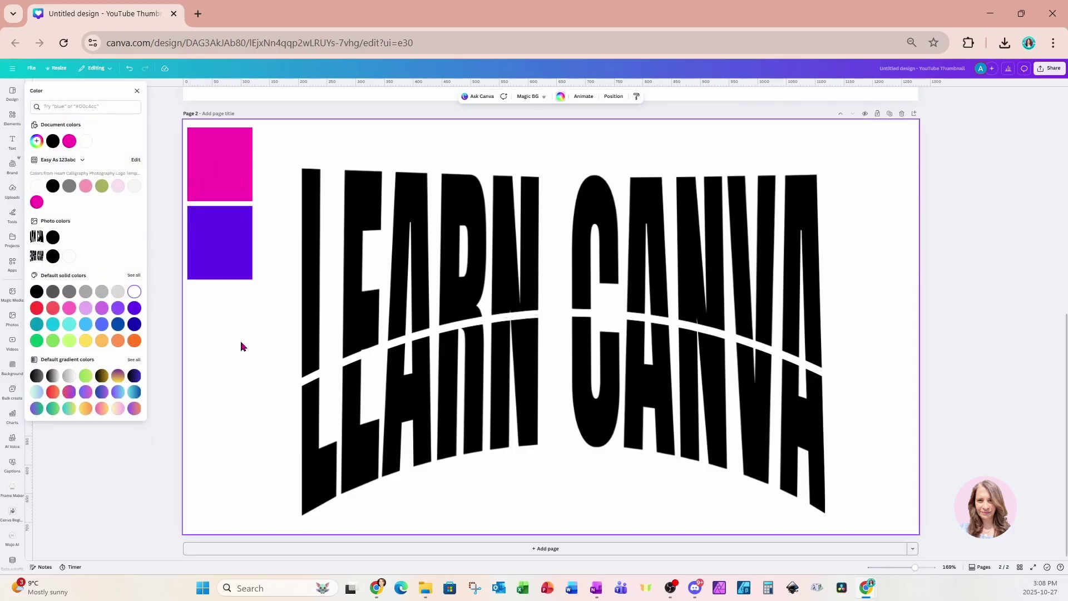
# Apply a Custom Duotone to the upper lettering half, sampling the magenta square for both shadows and highlights.
pyautogui.click(376, 239)
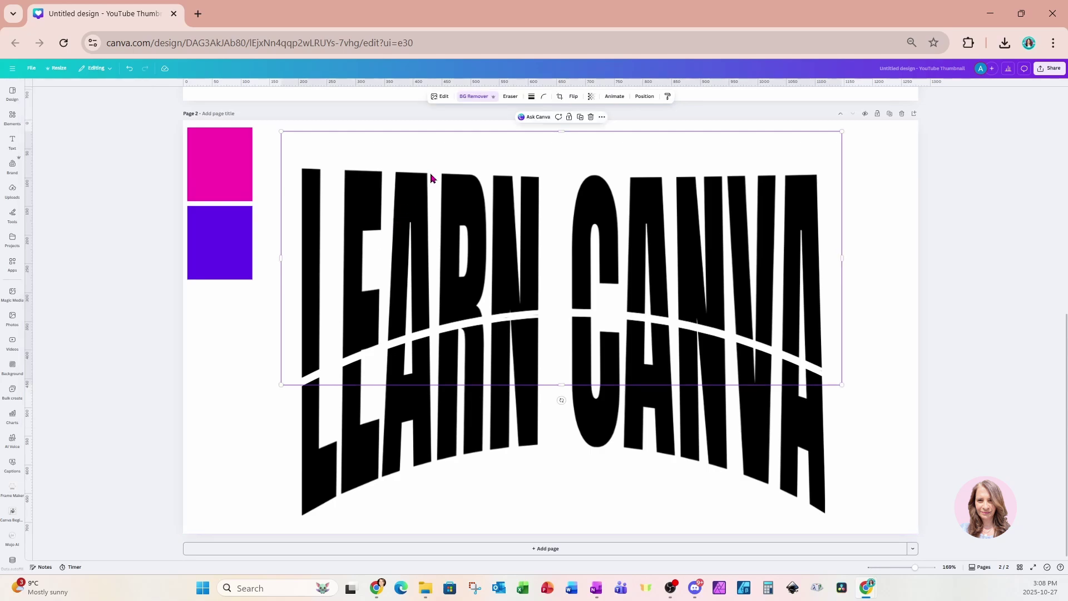
pyautogui.click(442, 97)
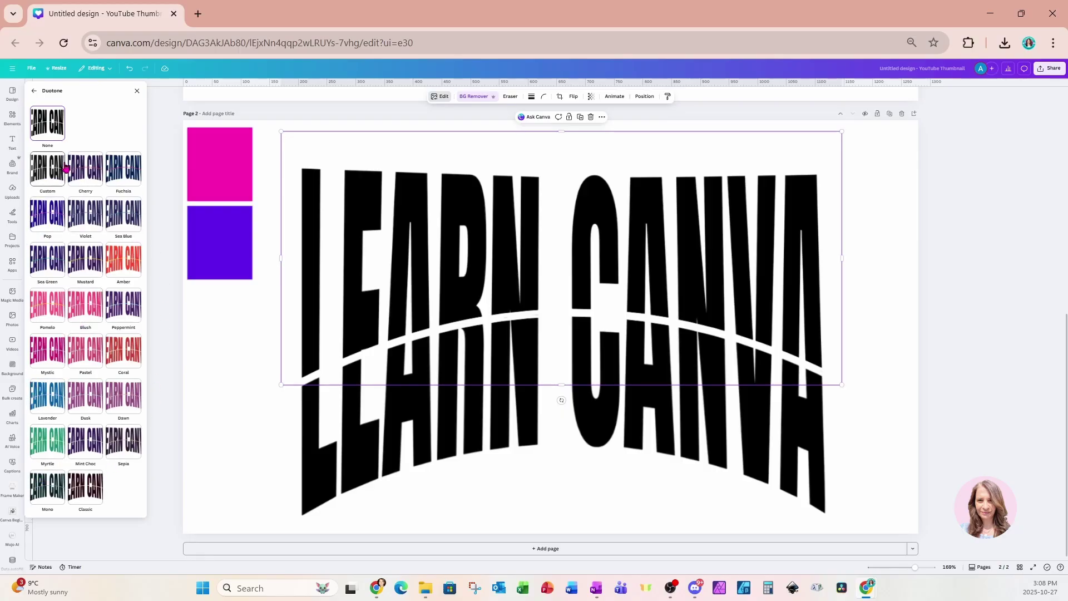
pyautogui.click(47, 177)
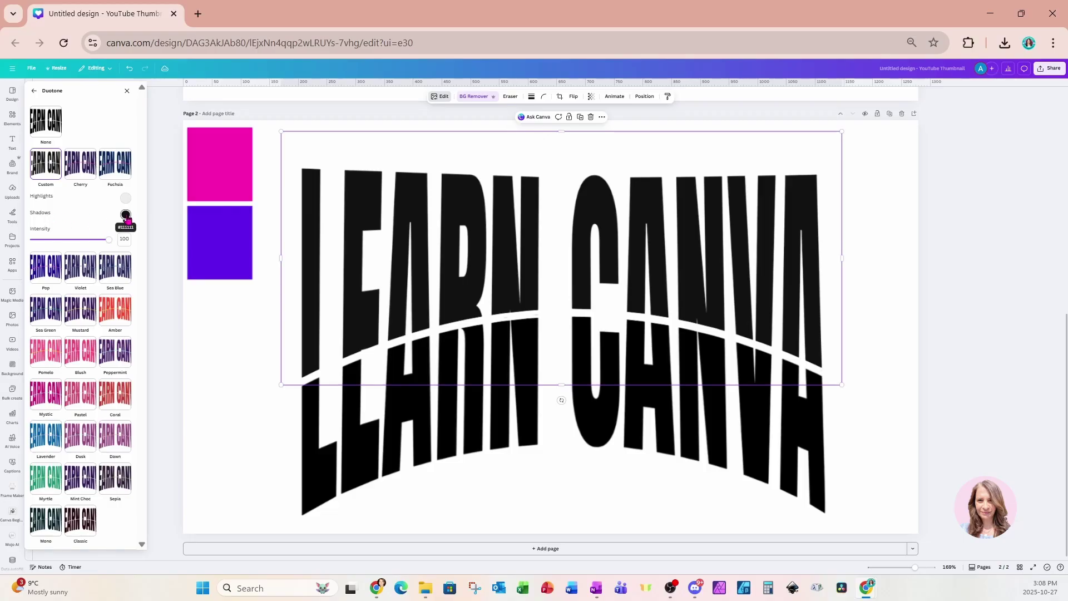
pyautogui.click(126, 215)
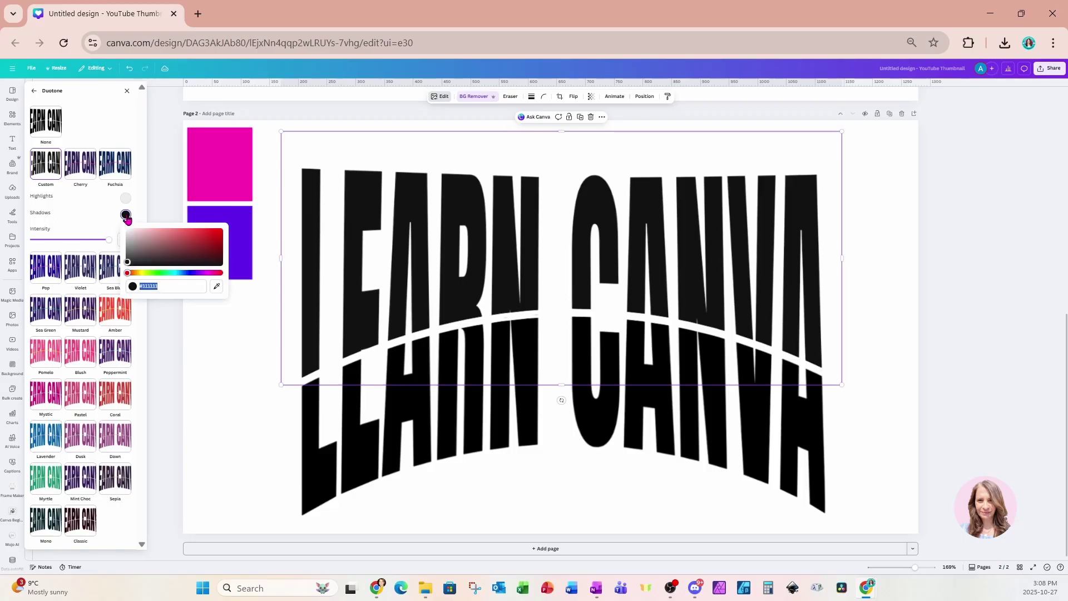
pyautogui.click(216, 287)
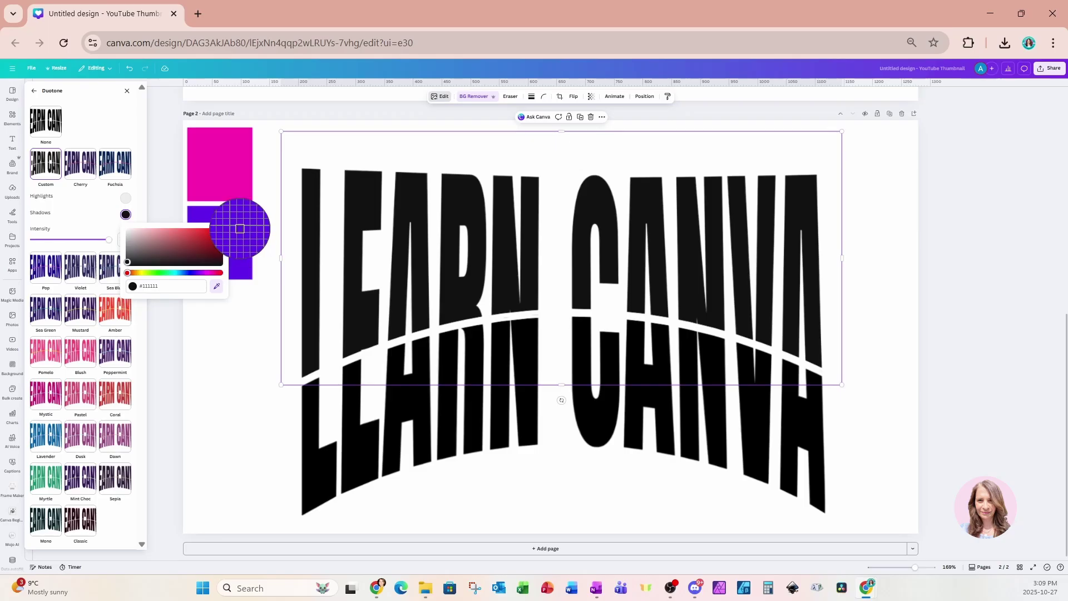
pyautogui.click(226, 170)
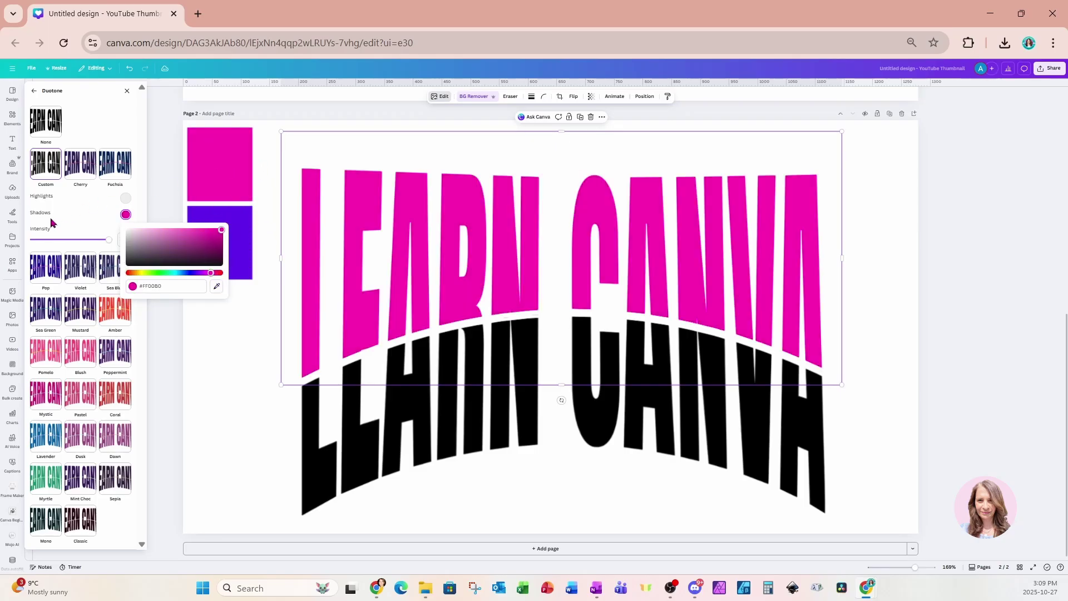
pyautogui.click(126, 198)
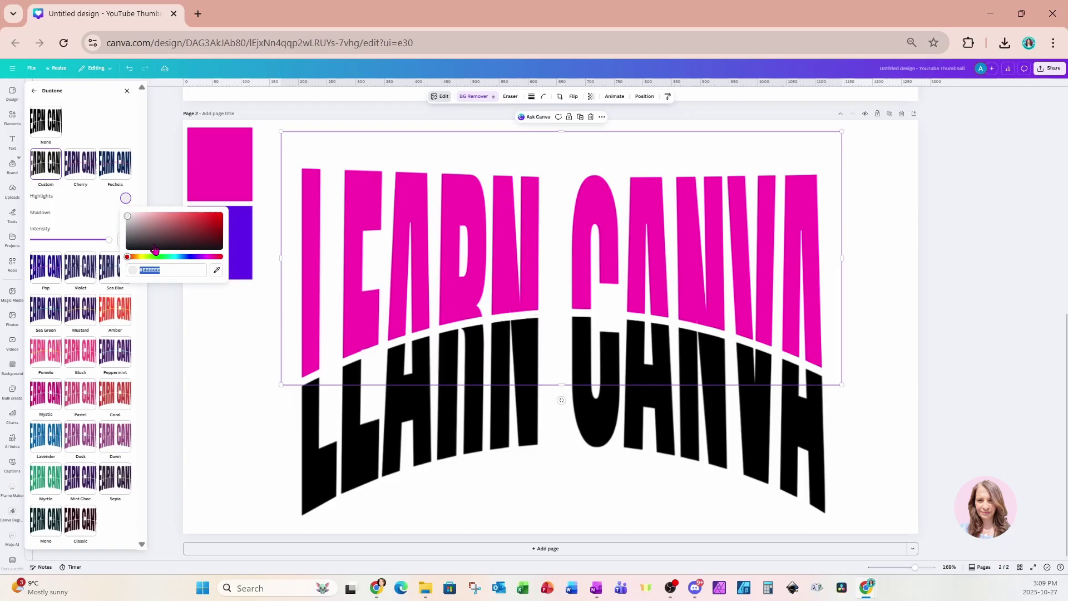
pyautogui.click(215, 271)
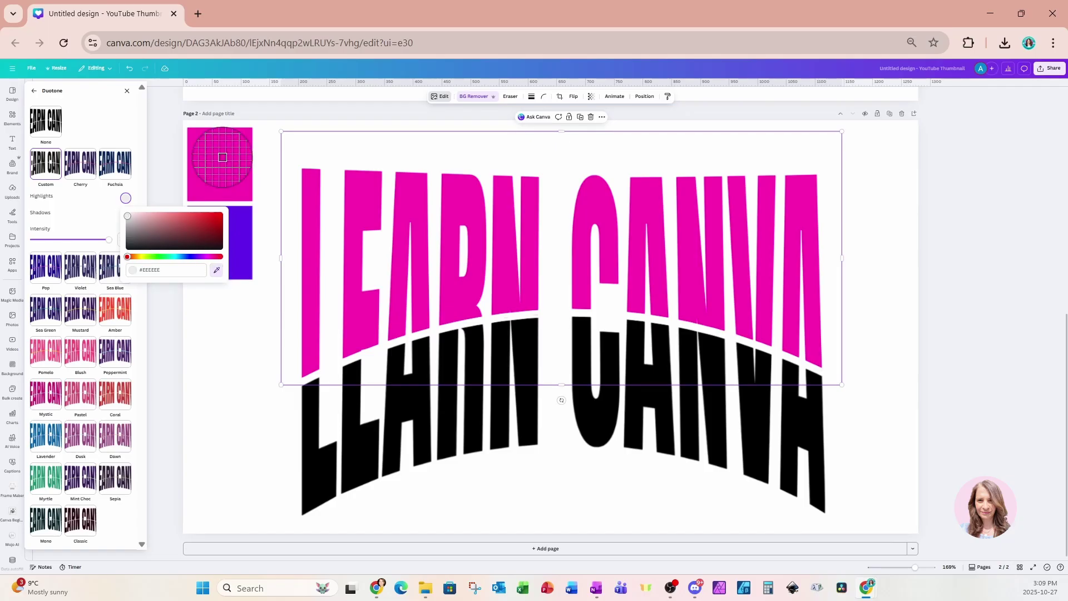
pyautogui.click(223, 157)
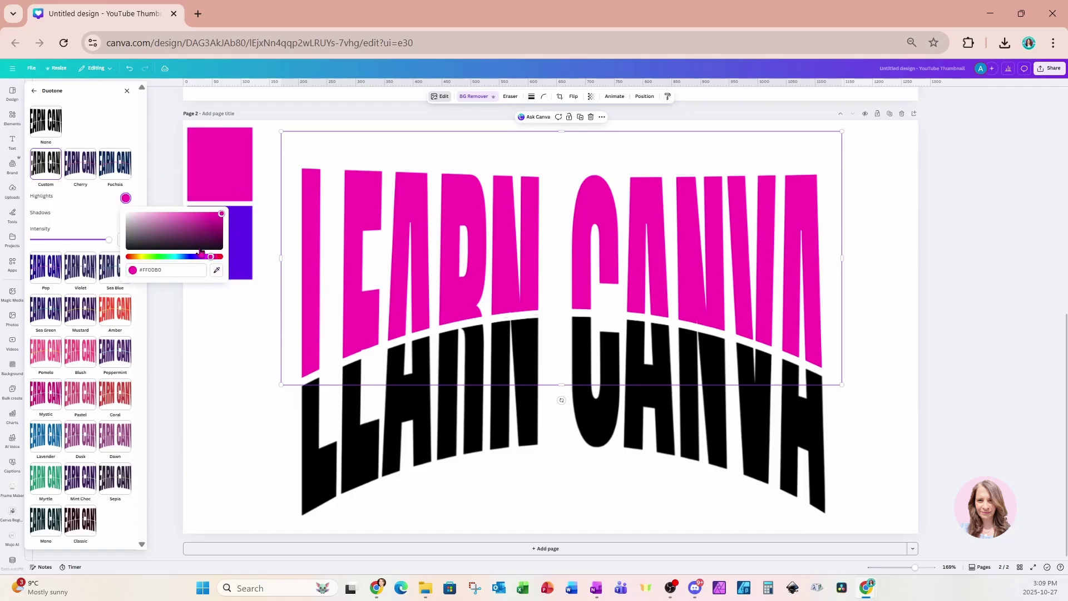
# Apply a Custom Duotone to the lower lettering half, sampling the violet-blue square for both shadows and highlights.
pyautogui.click(396, 329)
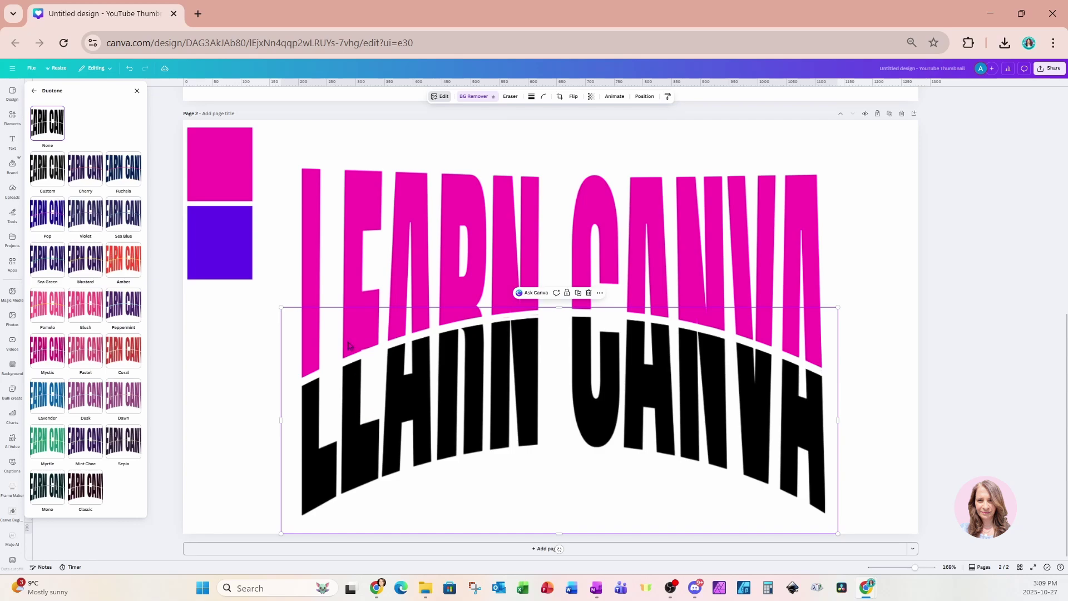
pyautogui.click(51, 170)
pyautogui.click(126, 214)
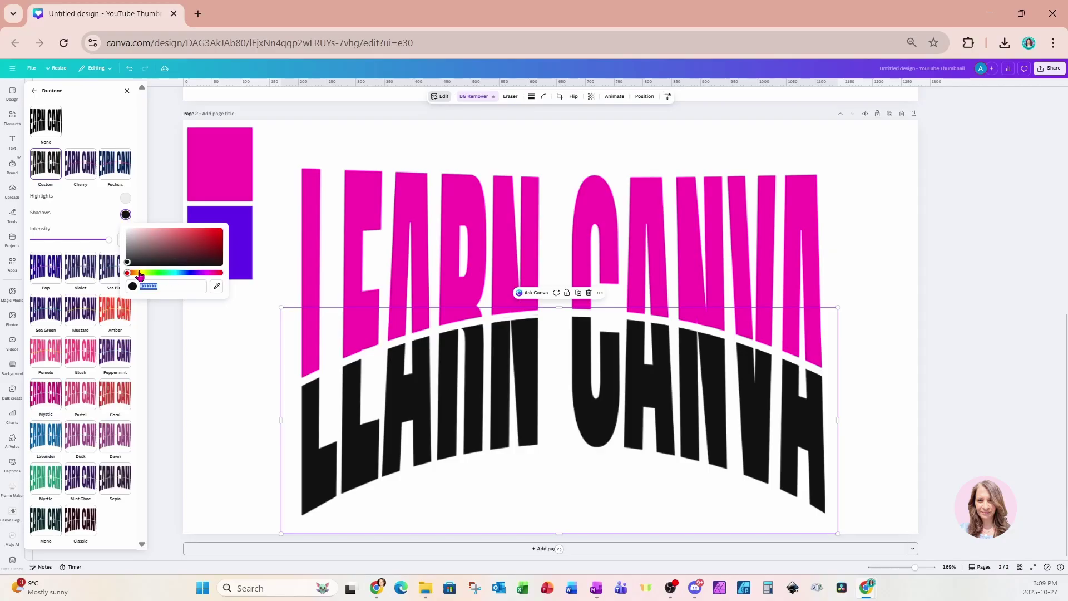
pyautogui.moveTo(129, 265); pyautogui.dragTo(179, 254)
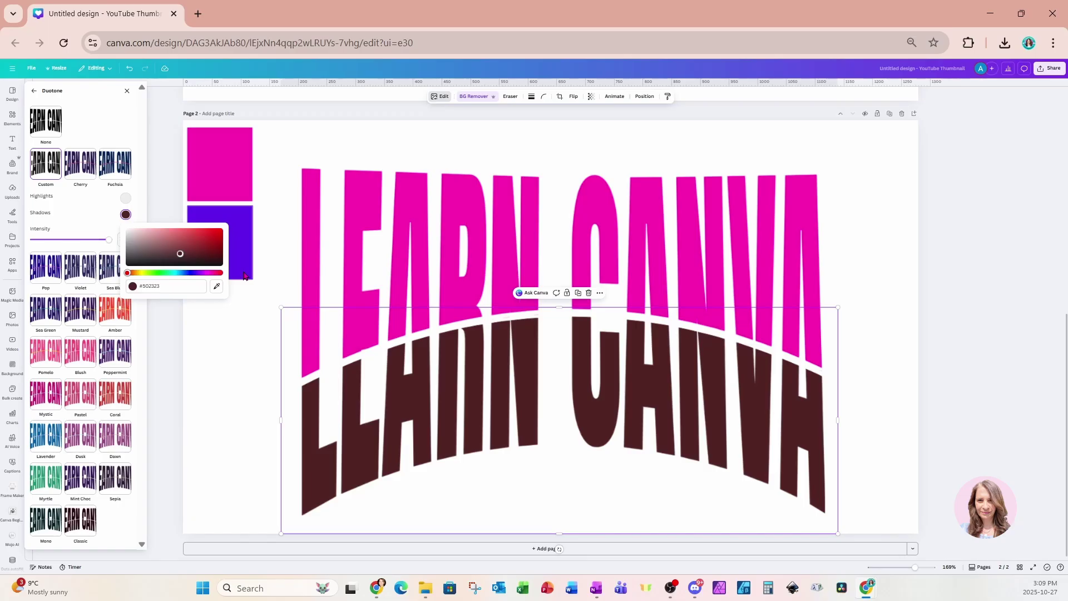
pyautogui.click(216, 286)
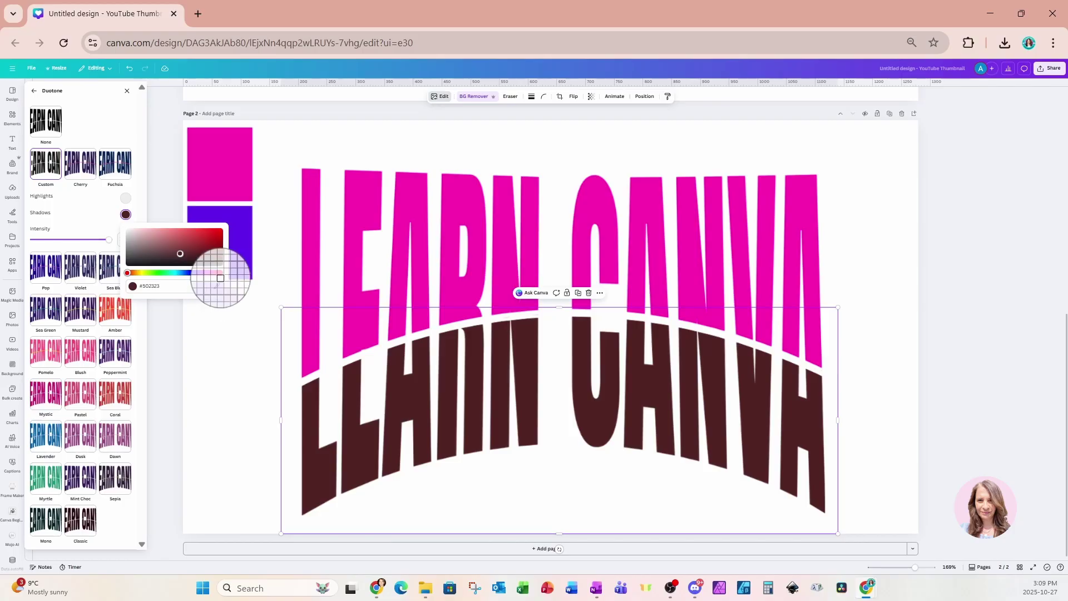
pyautogui.click(244, 219)
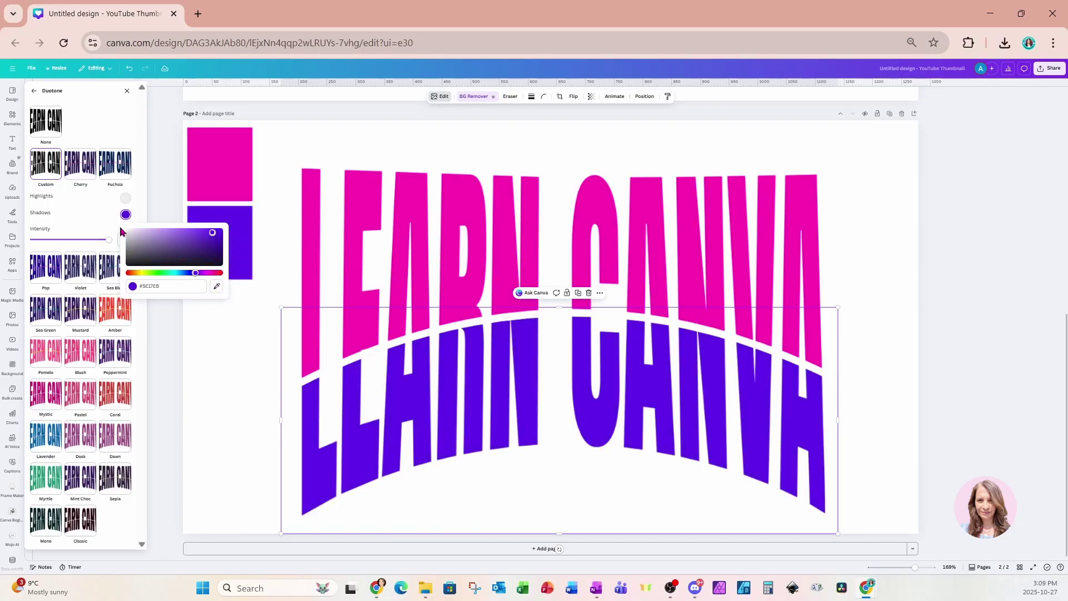
pyautogui.click(126, 198)
pyautogui.click(216, 272)
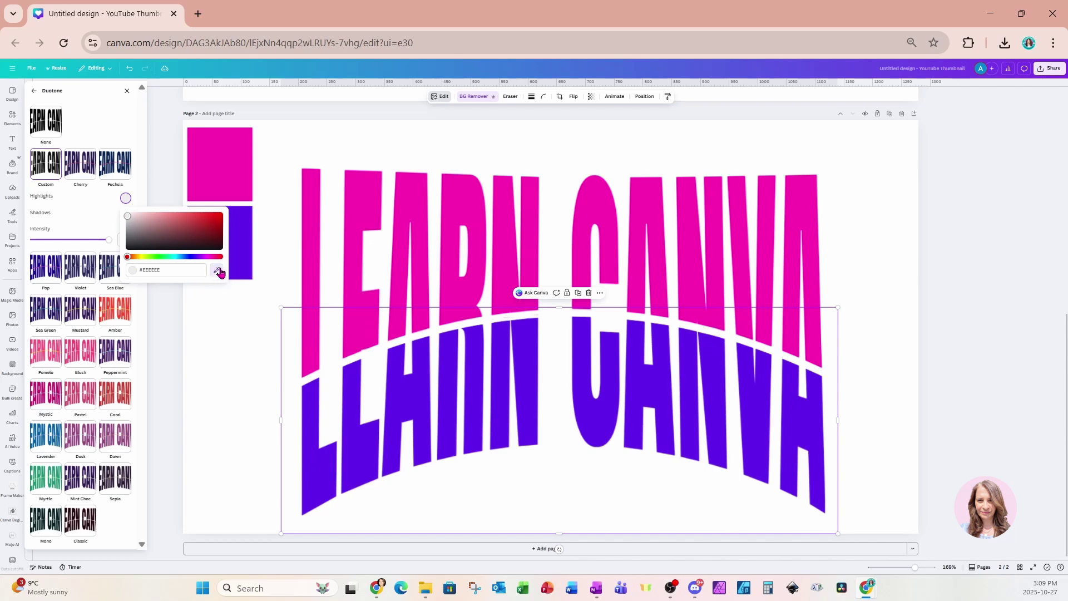
pyautogui.click(245, 260)
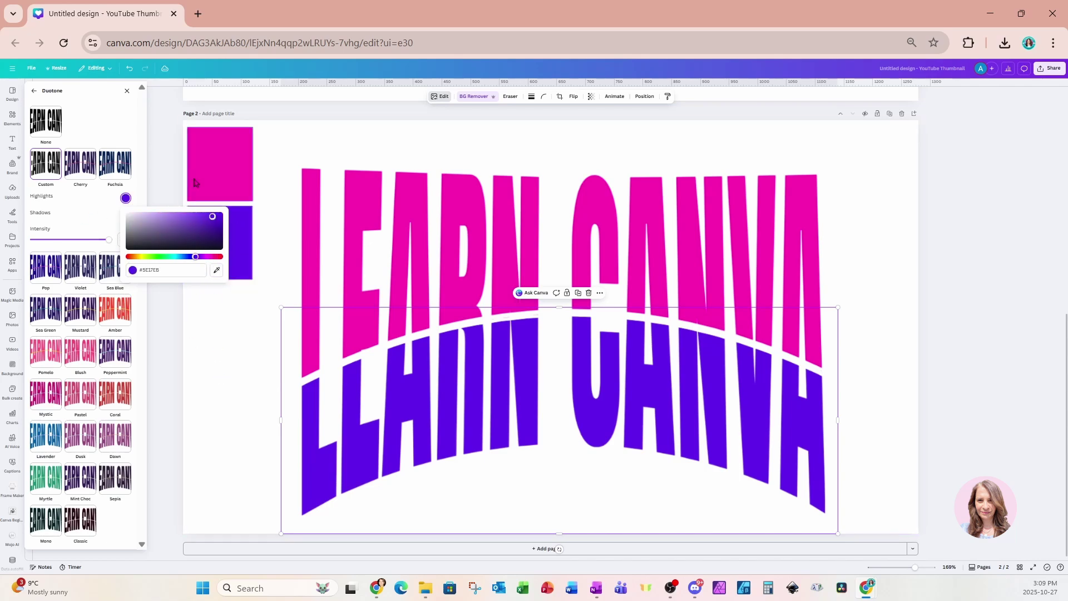
pyautogui.click(127, 92)
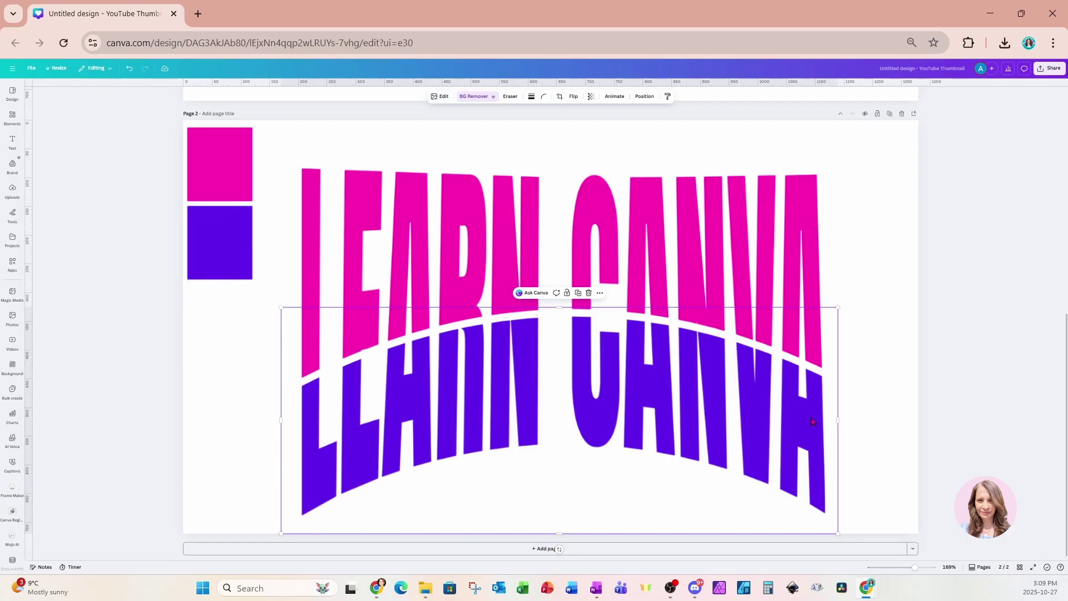
pyautogui.click(879, 230)
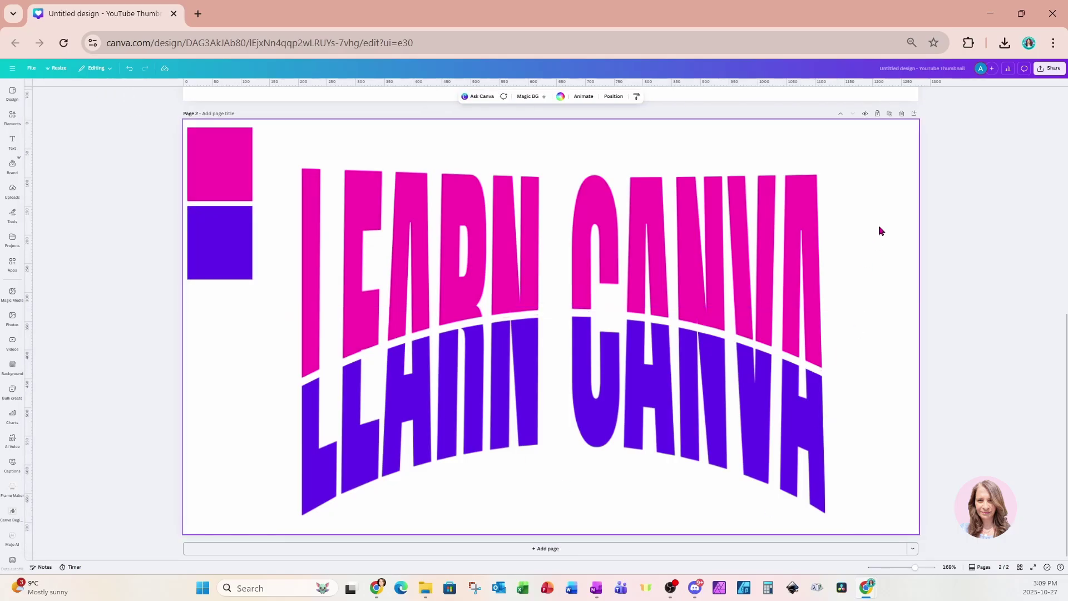